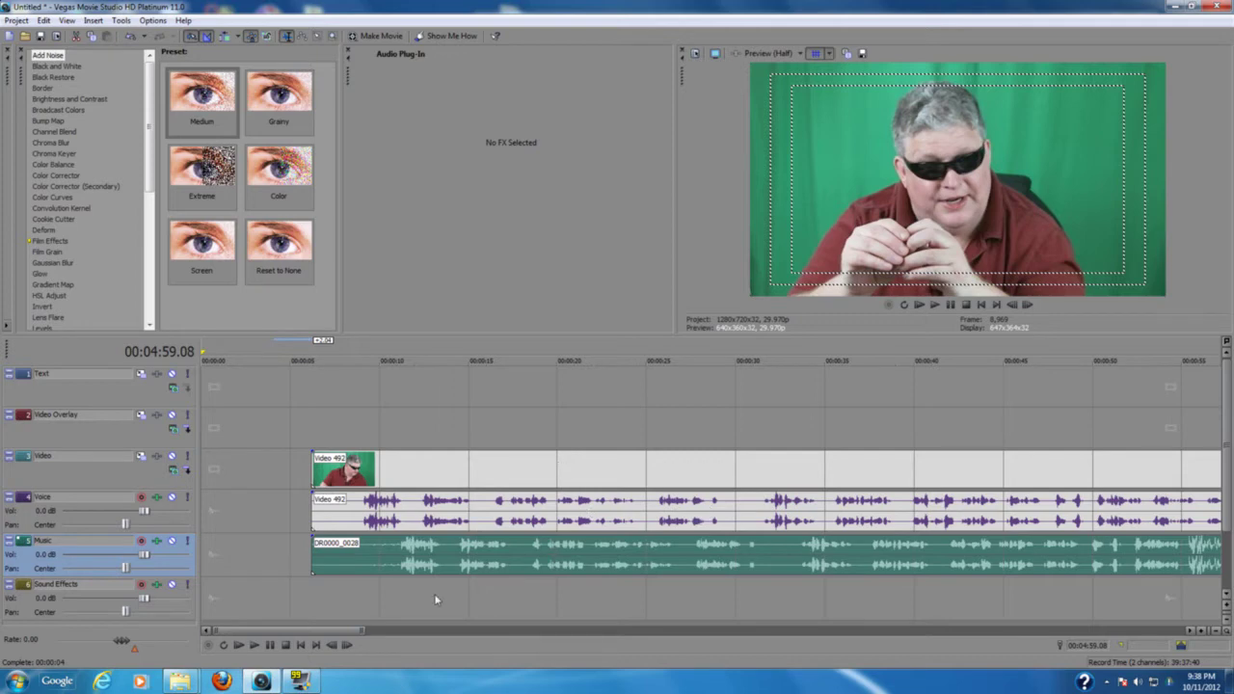
Step: Drag the DR0000_0028 event left on the Music track until its waveform roughly matches the Voice track
drag(348, 640, 308, 662)
drag(546, 561, 509, 569)
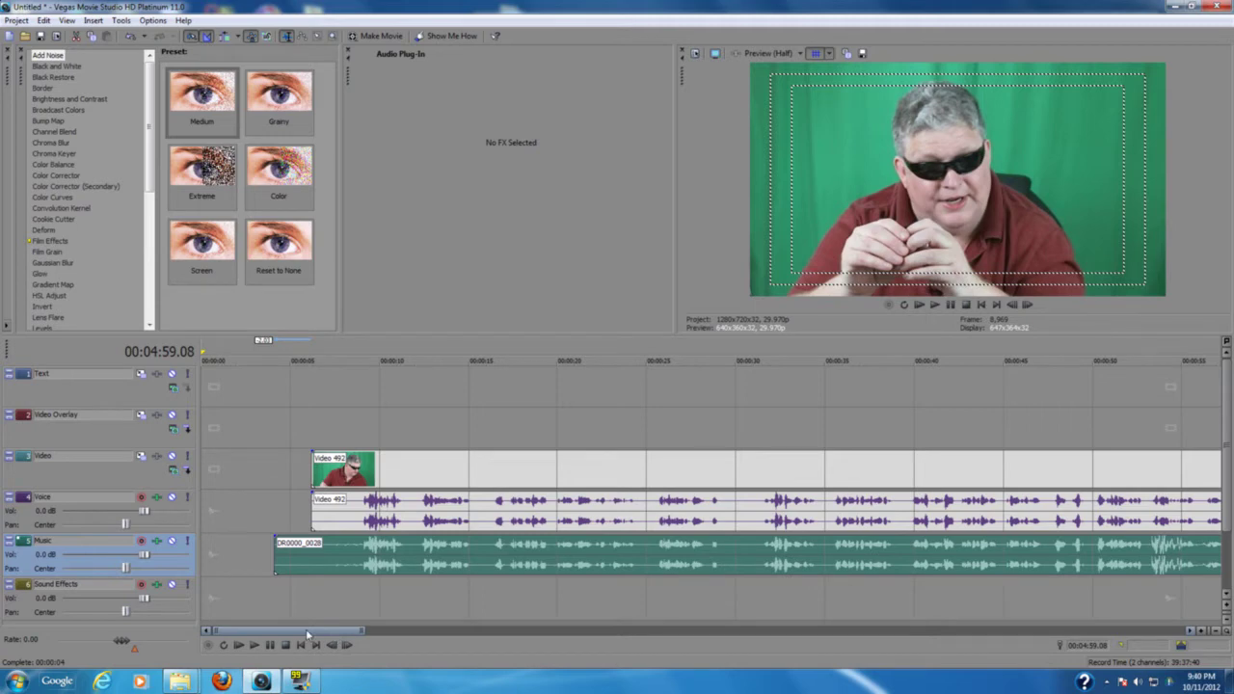
drag(306, 630, 941, 649)
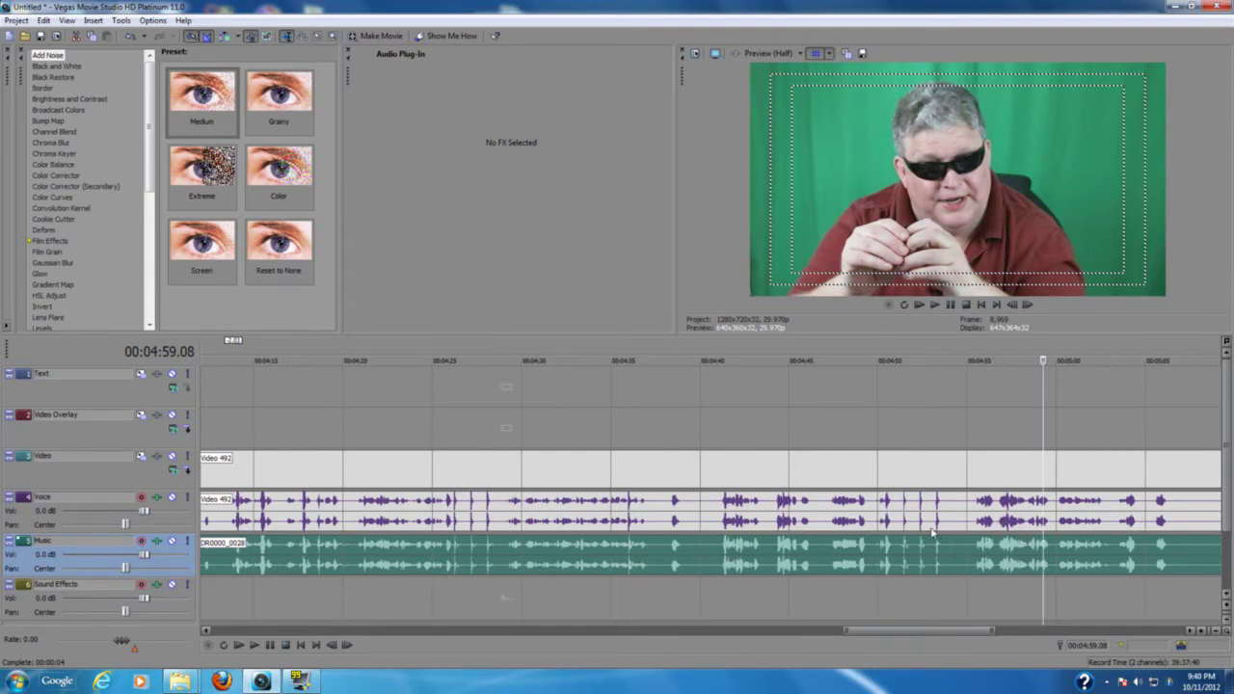
Step: Step the cursor through 4:51–4:53 on the ruler and settle on the hands-meet frame at 00:04:52.20
click(897, 347)
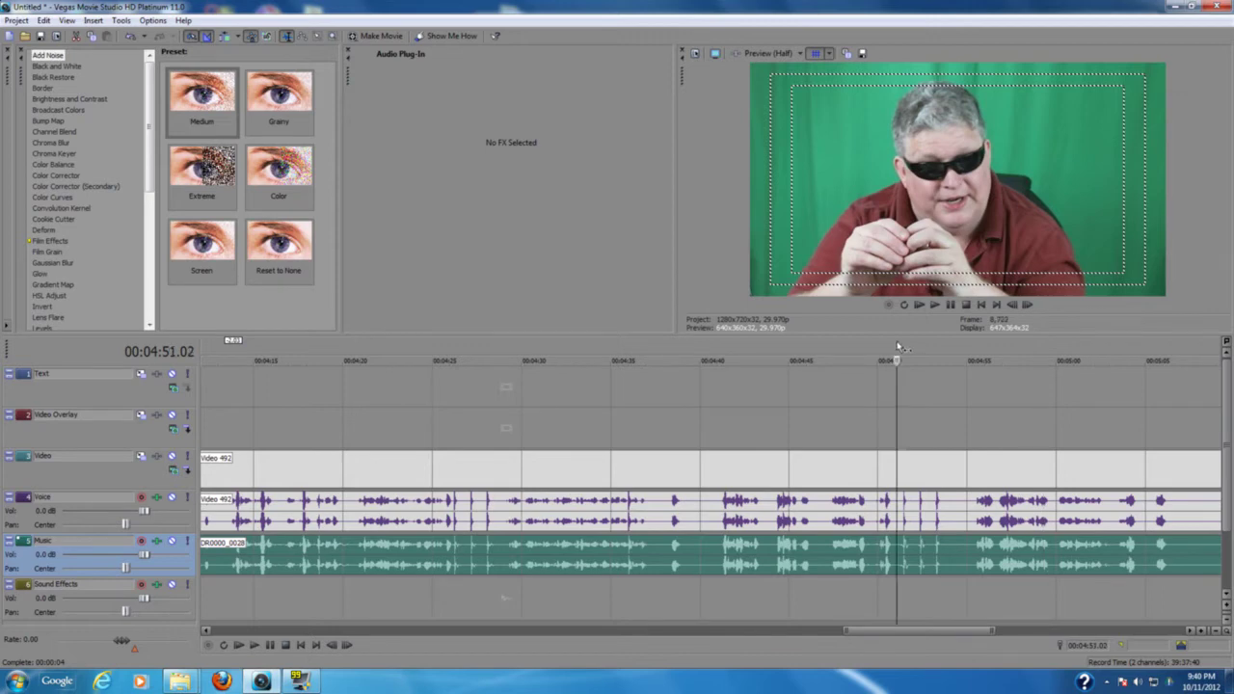
click(912, 347)
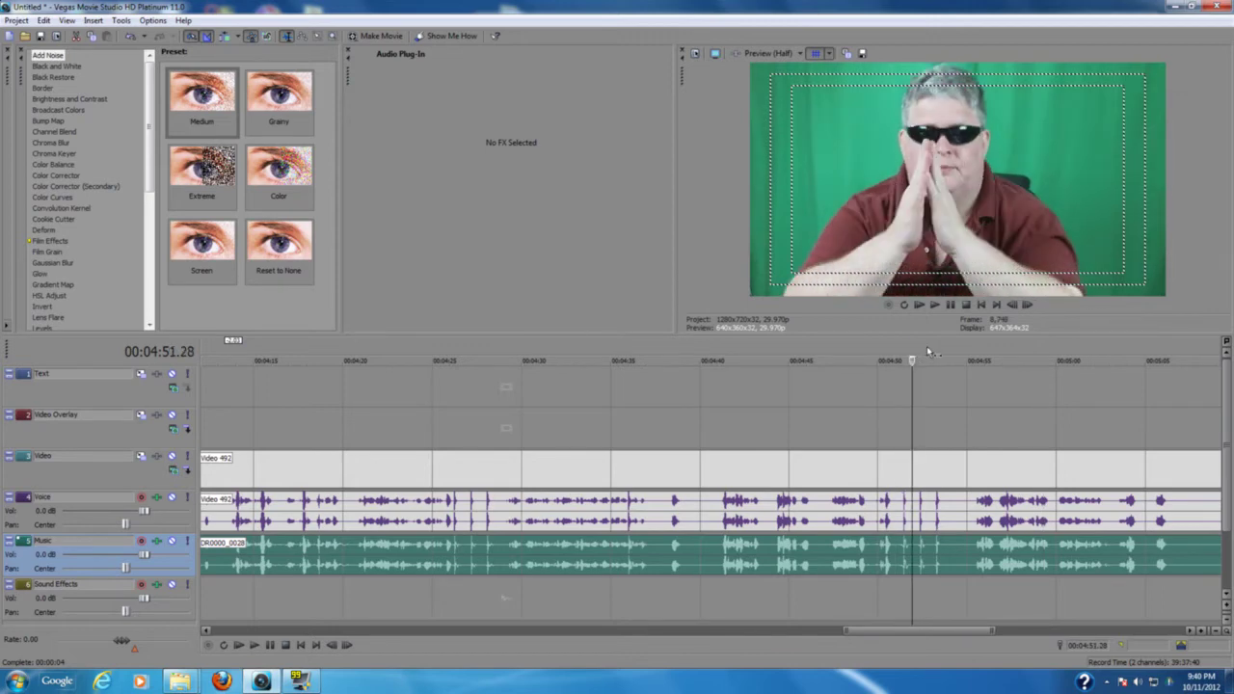
click(927, 349)
click(946, 352)
click(967, 351)
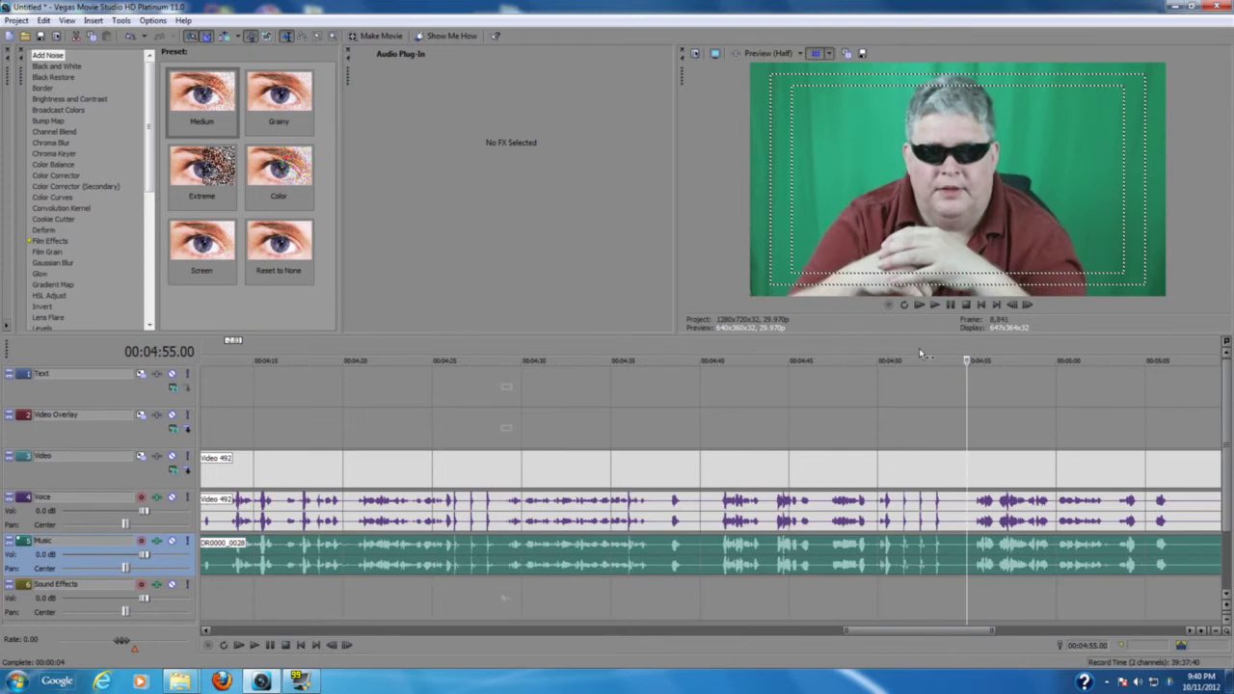
click(879, 349)
click(900, 349)
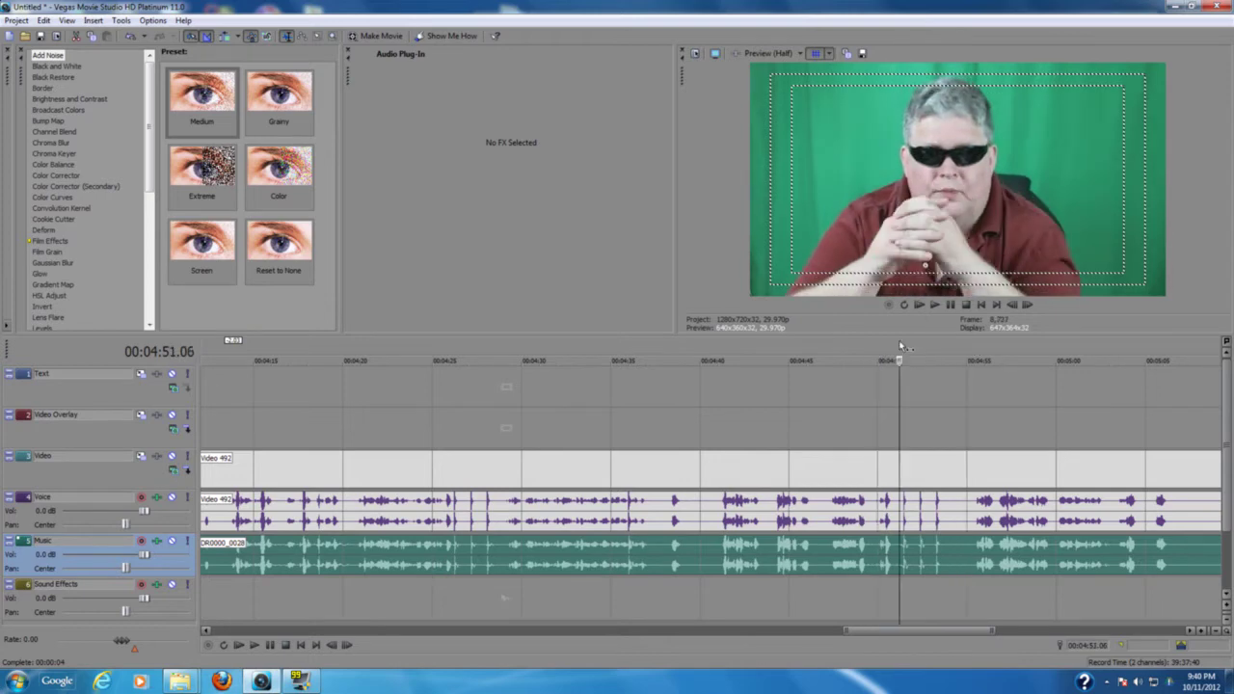
click(911, 347)
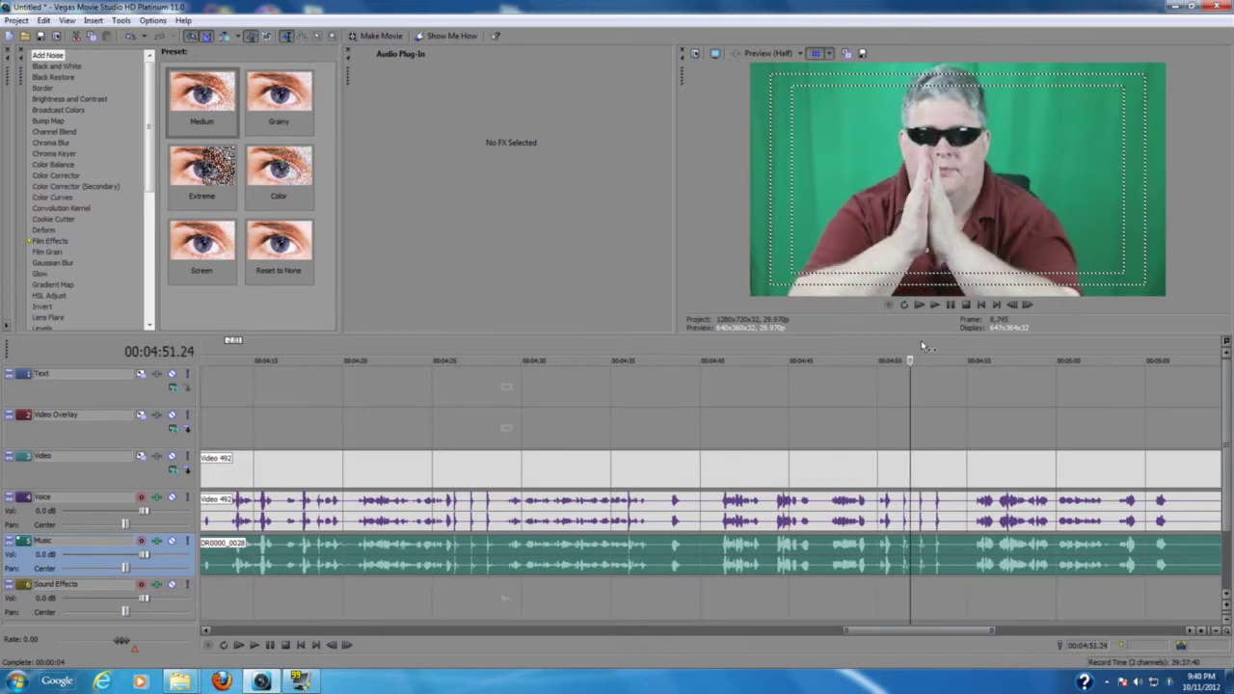
click(922, 348)
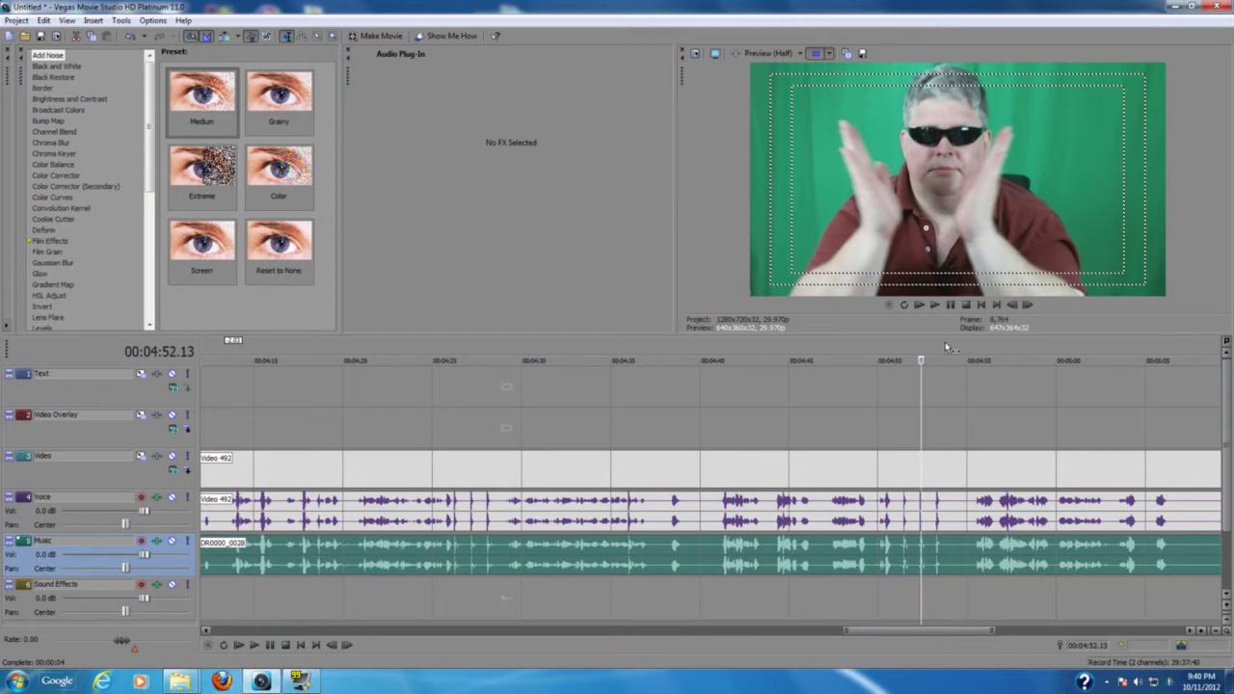
click(945, 343)
click(926, 351)
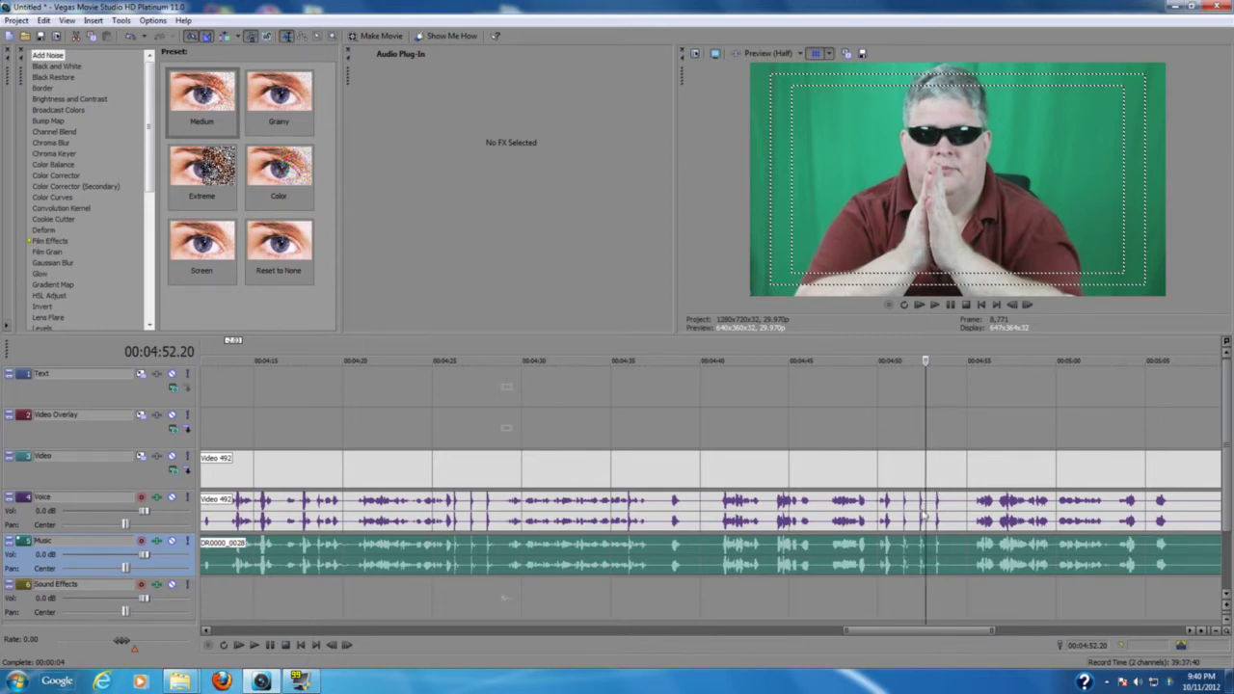
Step: Zoom in on the clap and play the section from just before 4:51 to hear the sync
scroll(980, 576, up, 3)
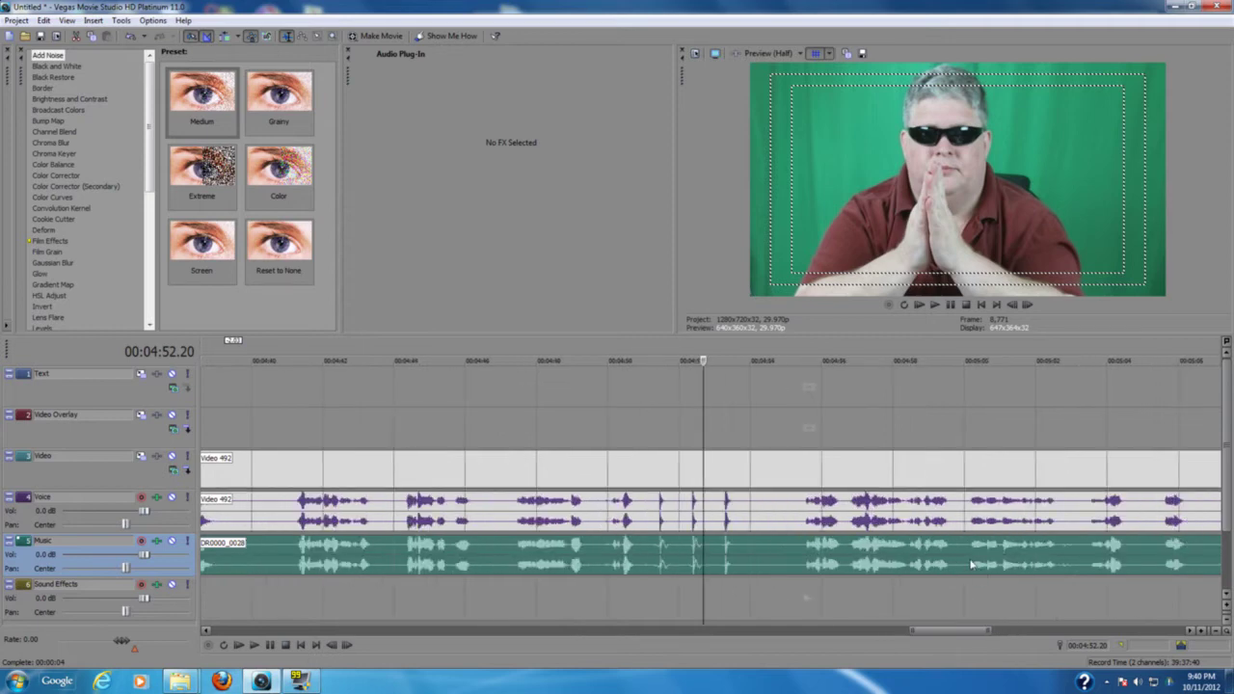
click(693, 353)
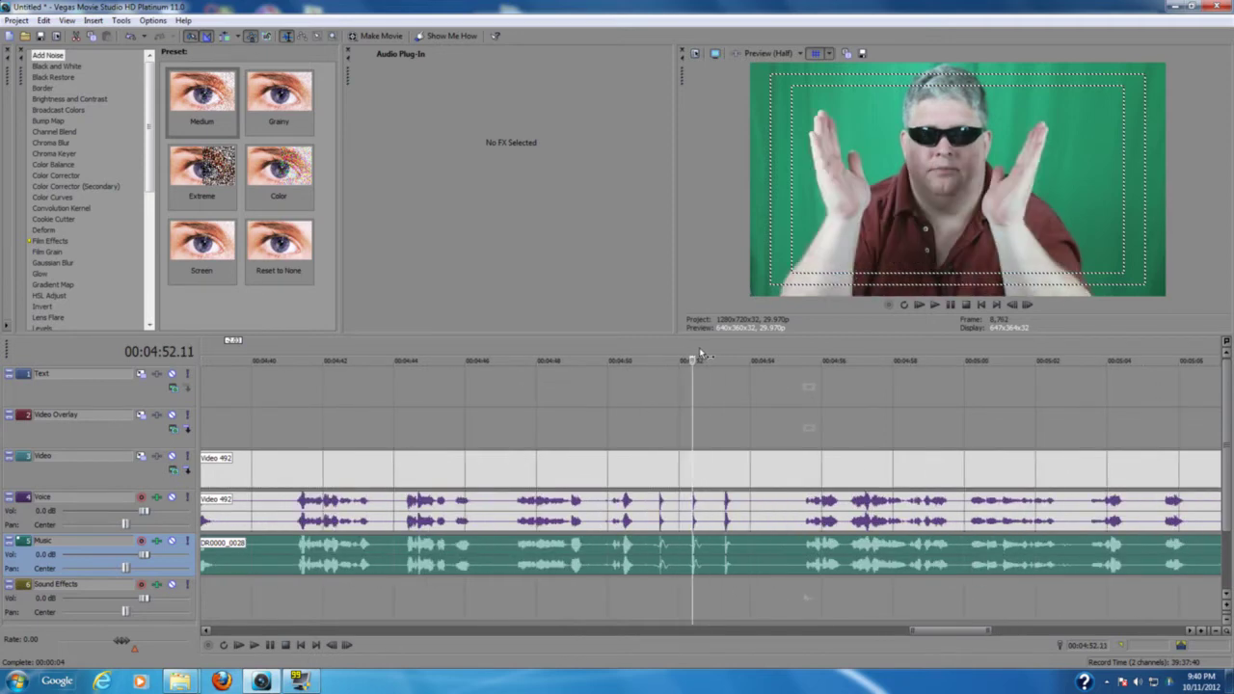
drag(693, 353, 700, 358)
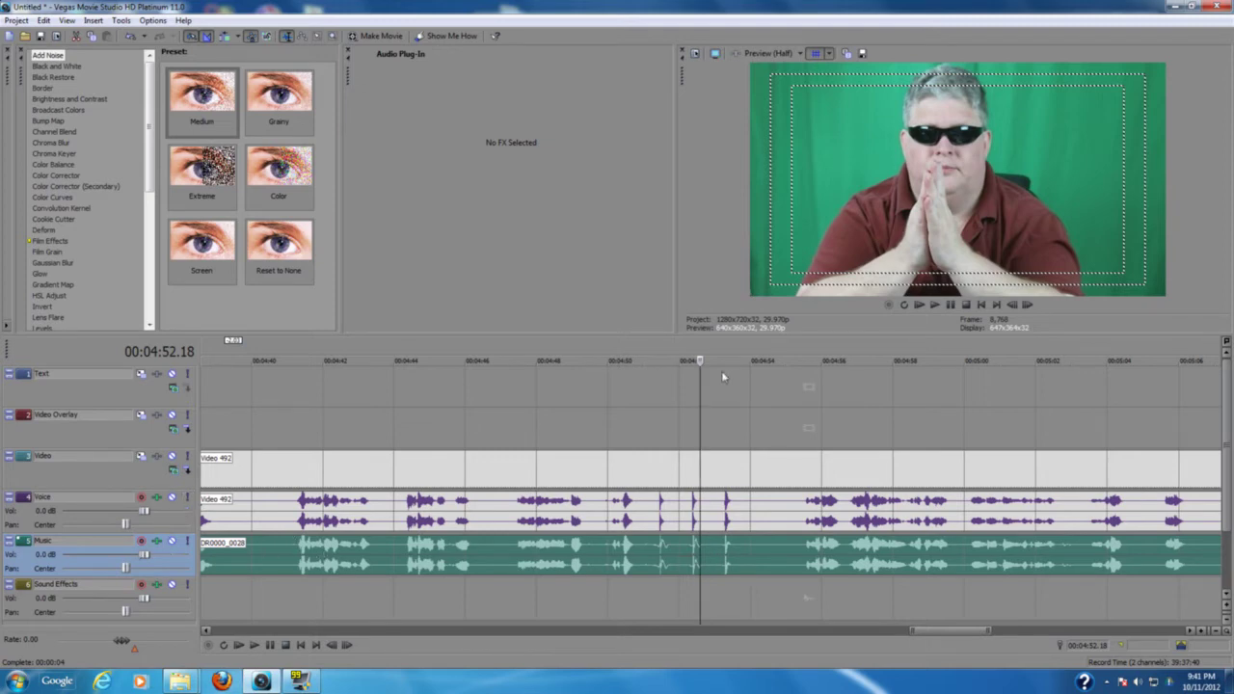
click(653, 349)
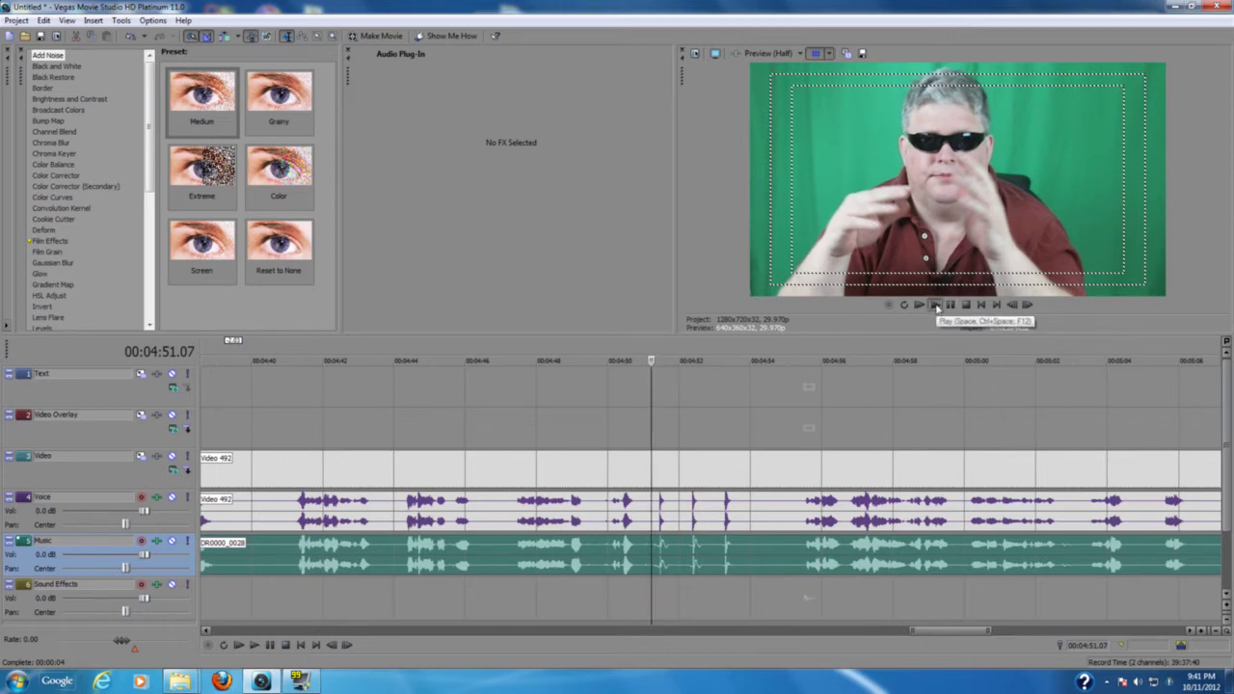
click(934, 305)
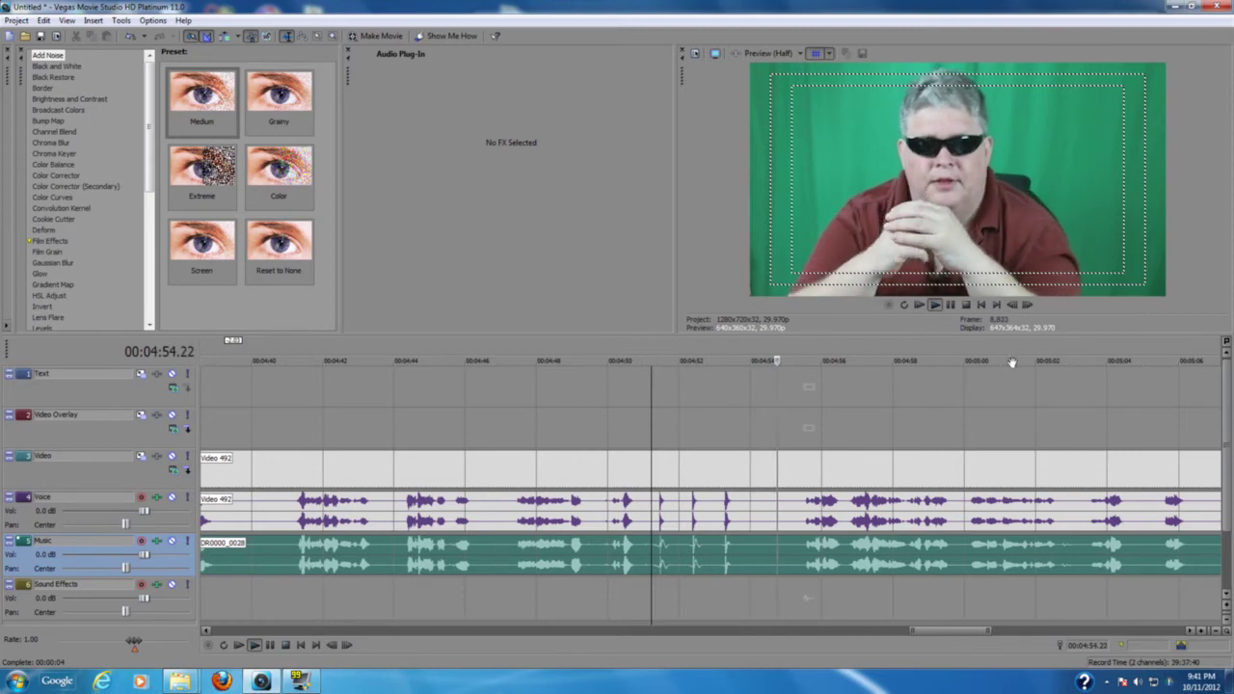
click(966, 305)
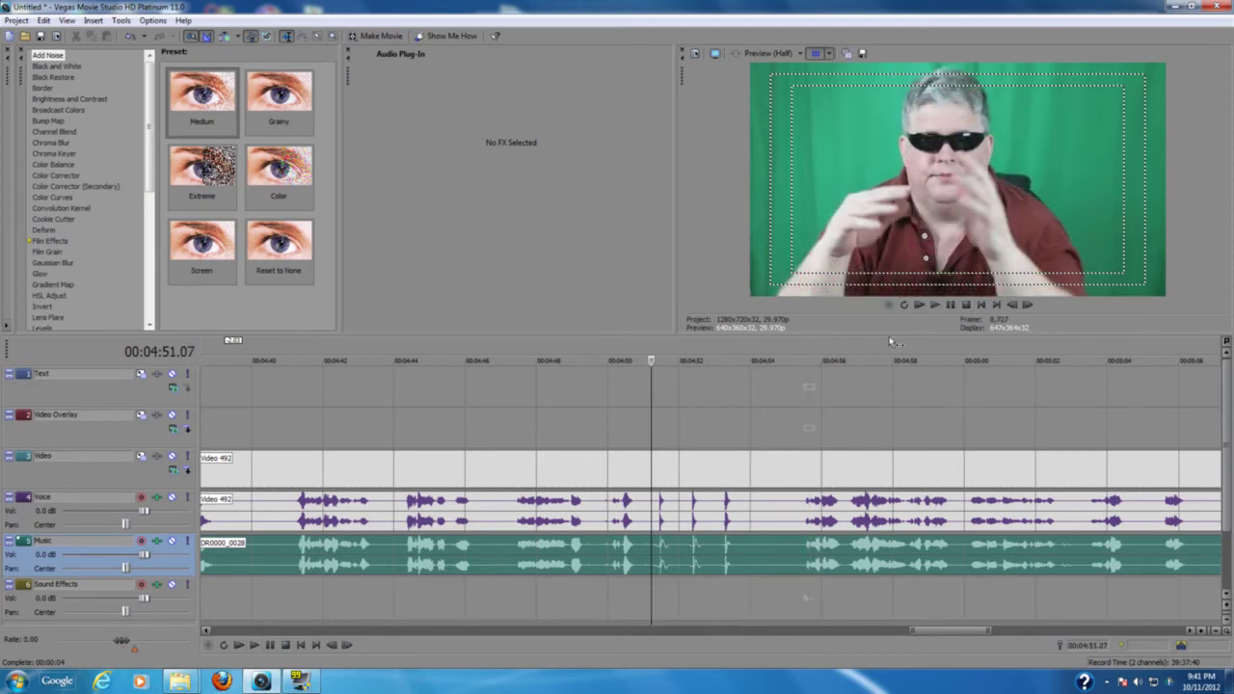
click(934, 305)
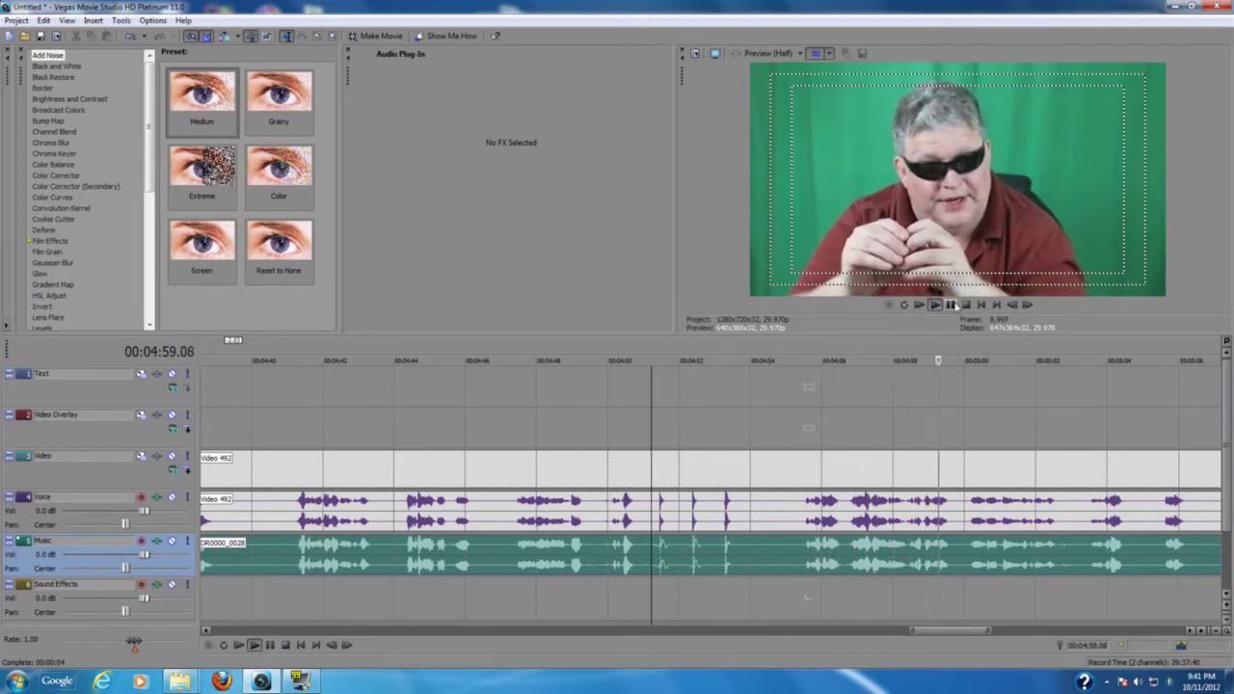
key(Return)
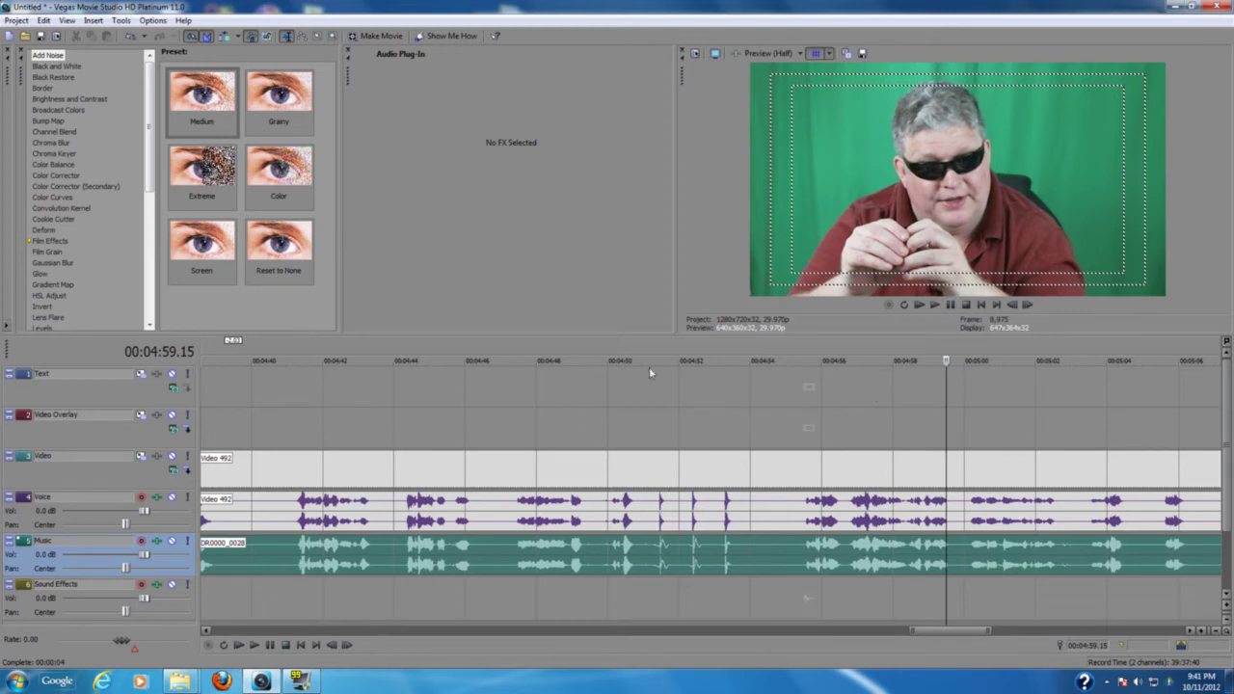
Step: Replay the claps and nudge the DR0000_0028 event slightly later to align its spikes
click(654, 353)
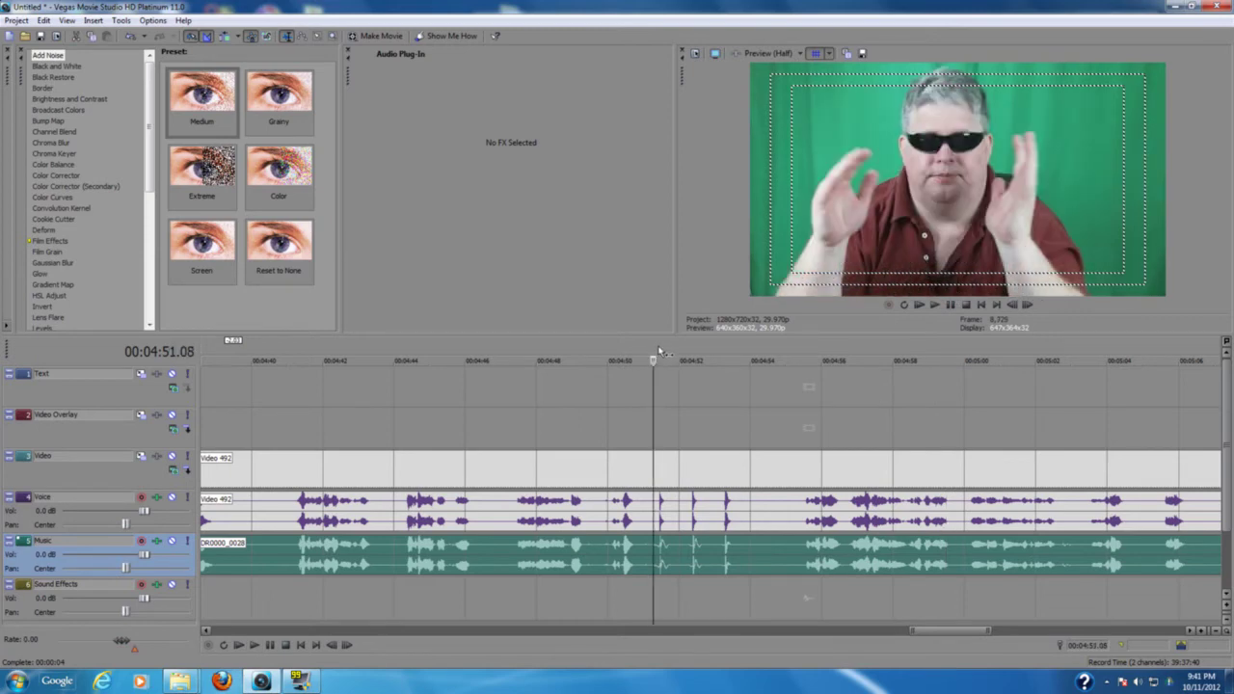
click(935, 305)
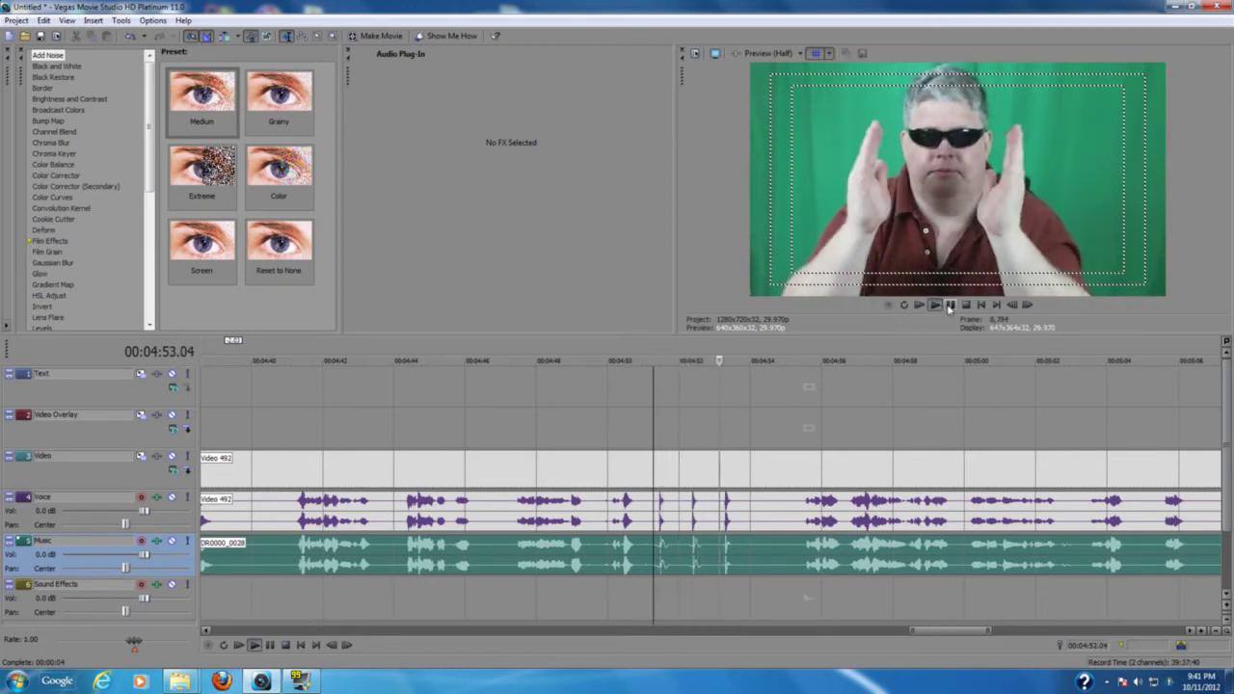
click(951, 305)
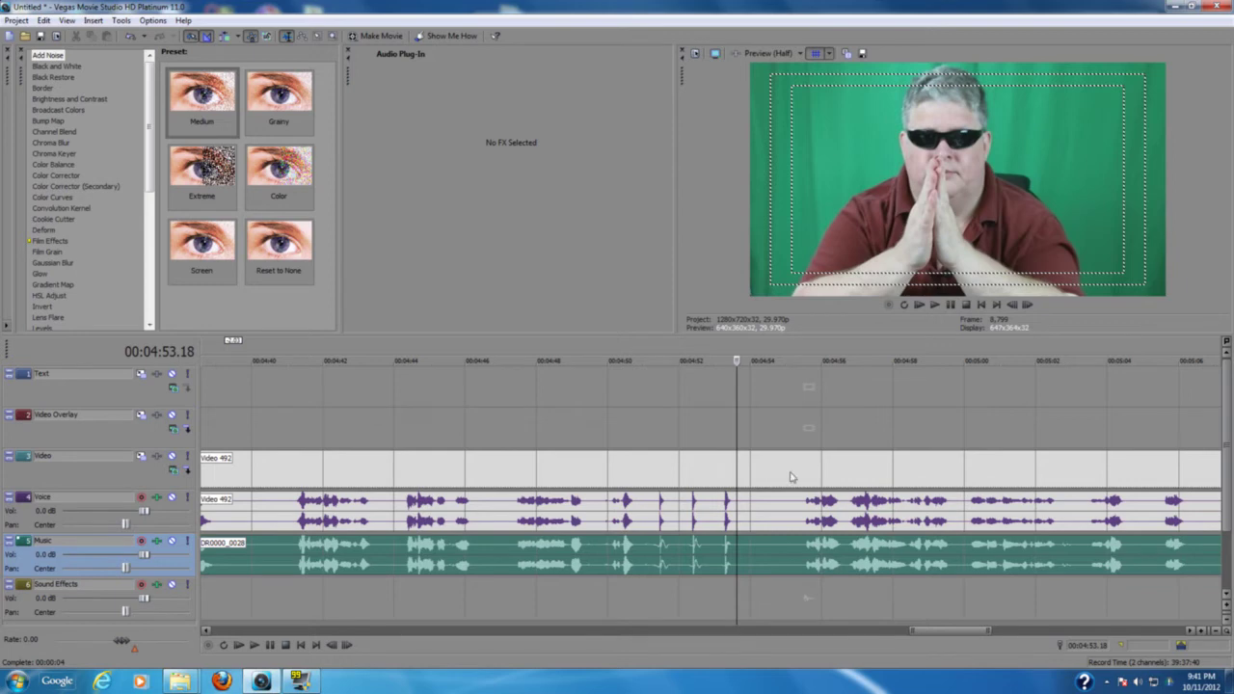
drag(784, 556, 792, 556)
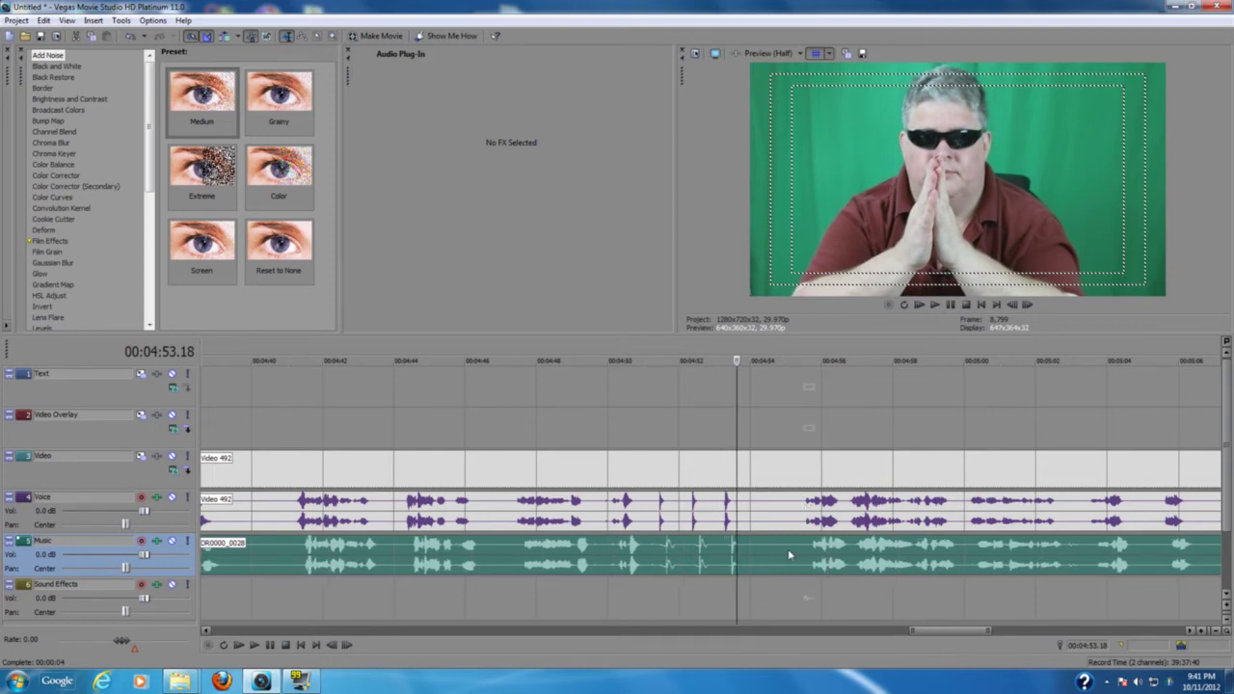
Step: Replay from 4:51 and nudge the DR0000_0028 event slightly earlier
click(654, 349)
click(934, 307)
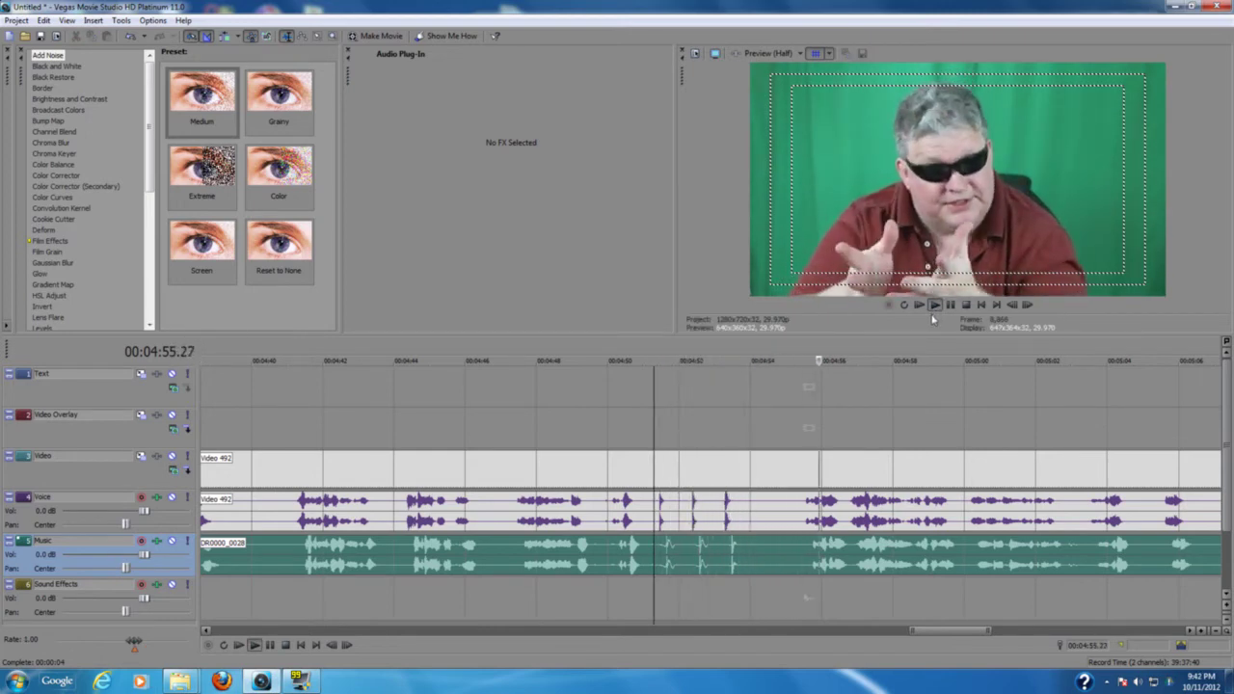
click(951, 305)
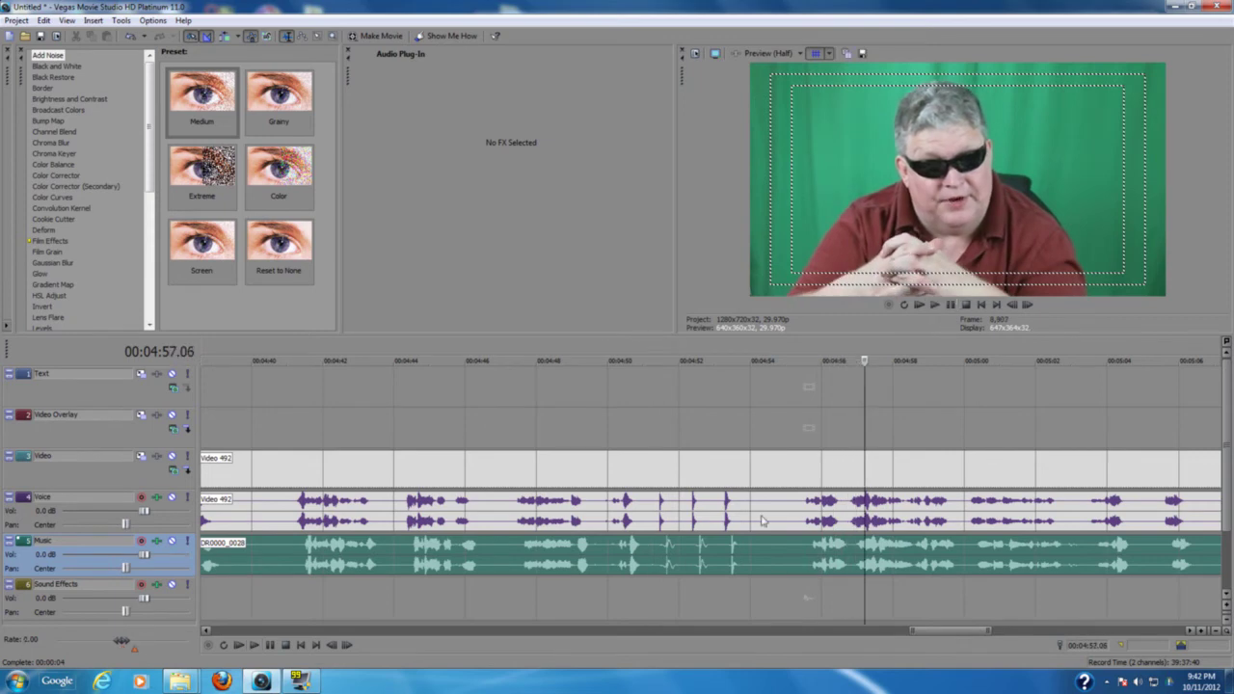
drag(769, 552, 762, 550)
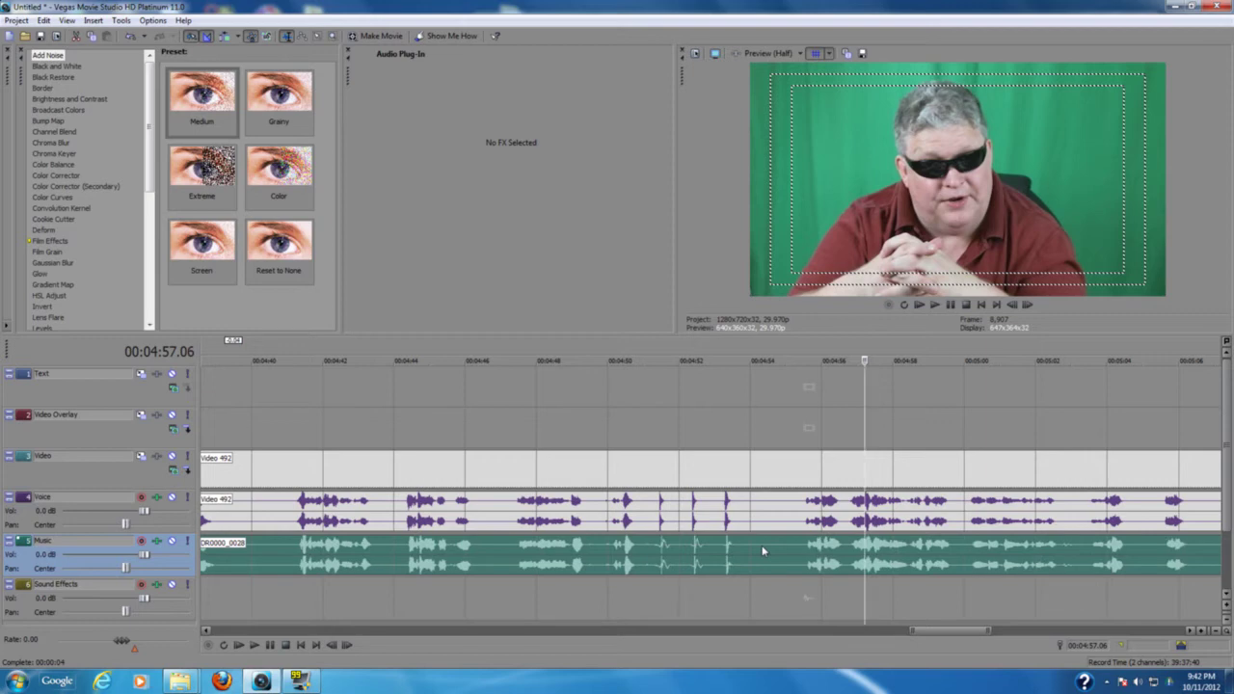
Step: Replay the claps from just before 4:51 to confirm the new alignment
click(657, 349)
click(934, 306)
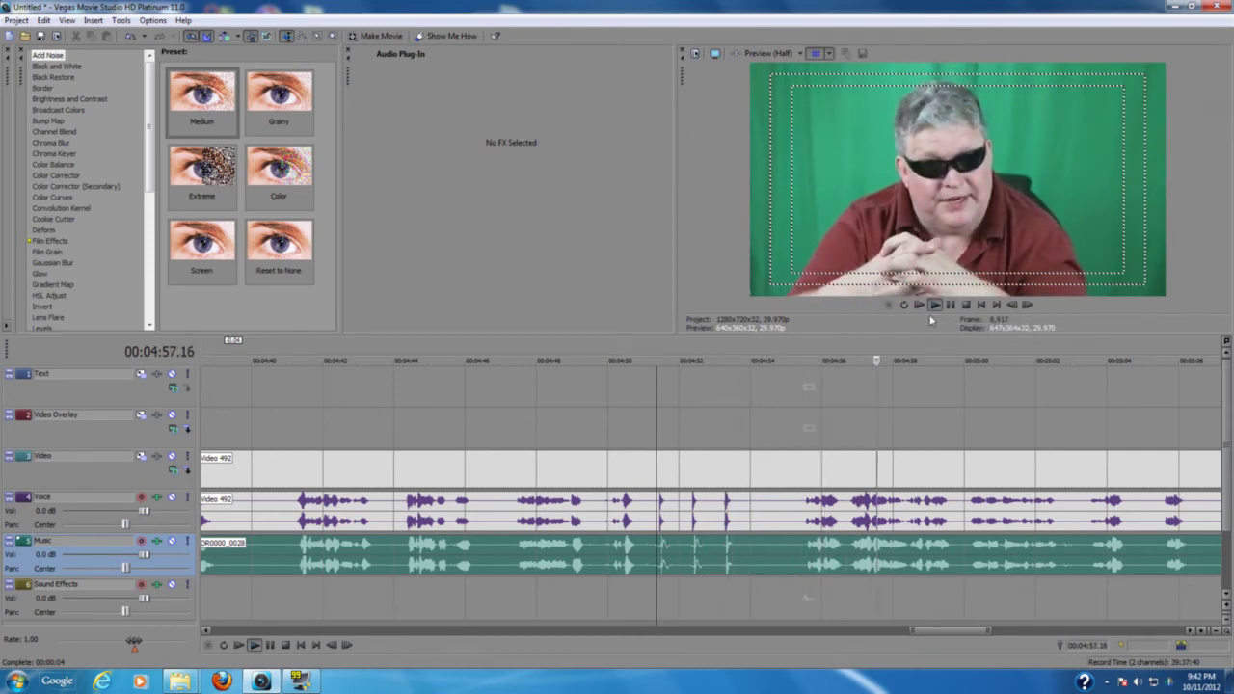
click(949, 305)
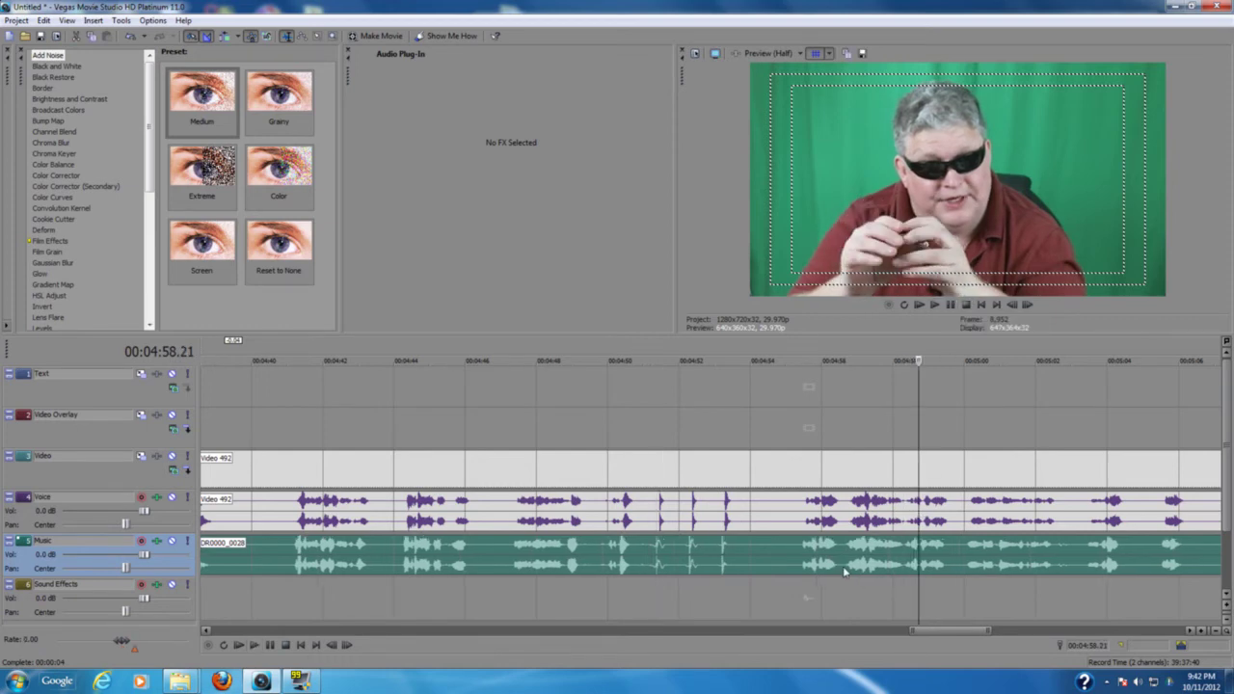
scroll(843, 566, up, 3)
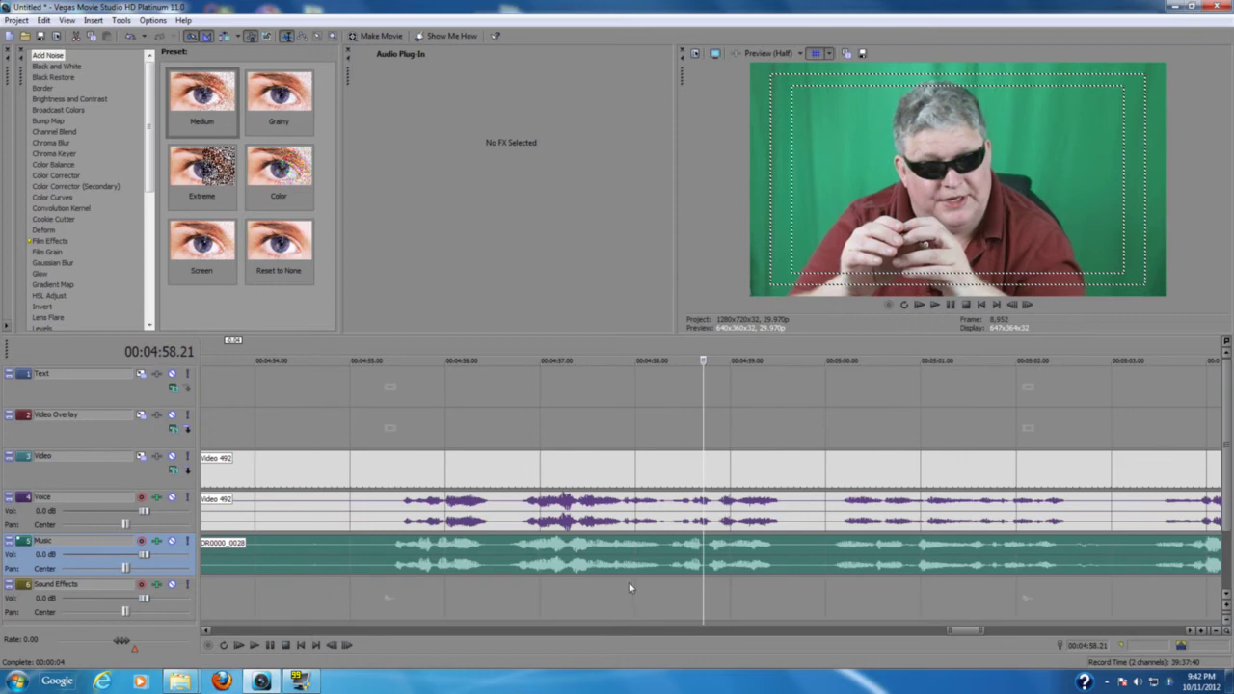
mouse_move(969, 633)
mouse_down()
mouse_move(930, 642)
mouse_move(950, 639)
mouse_up()
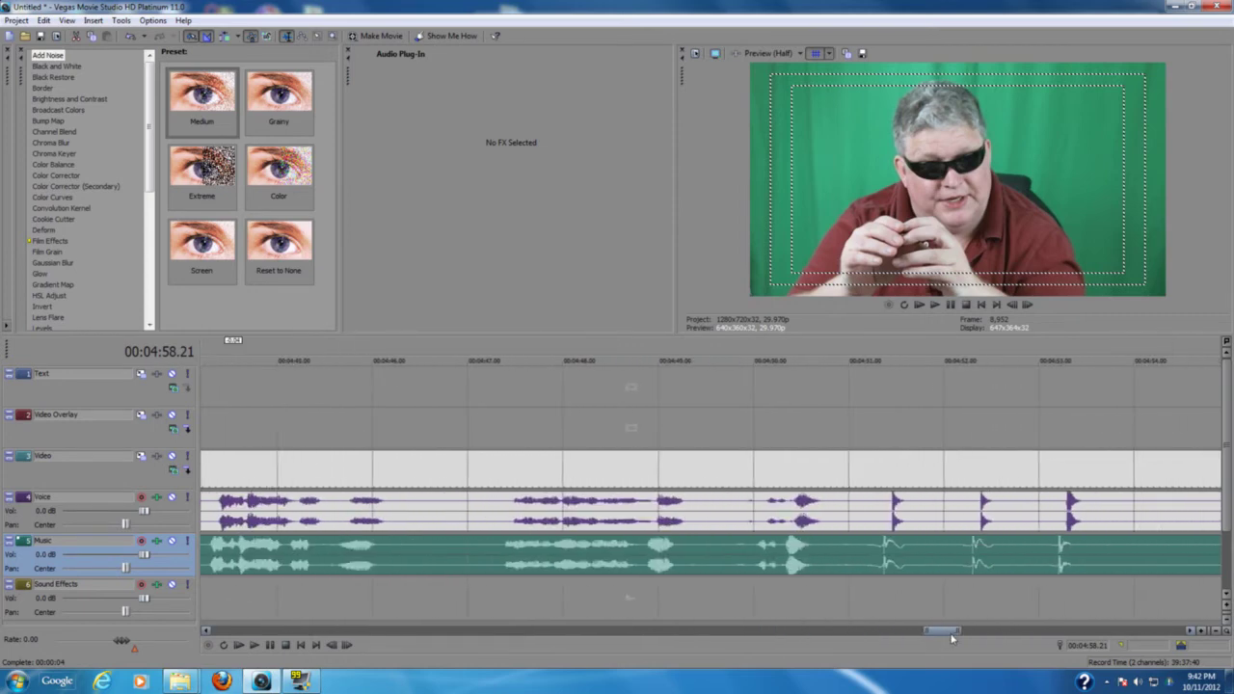
drag(958, 575, 964, 577)
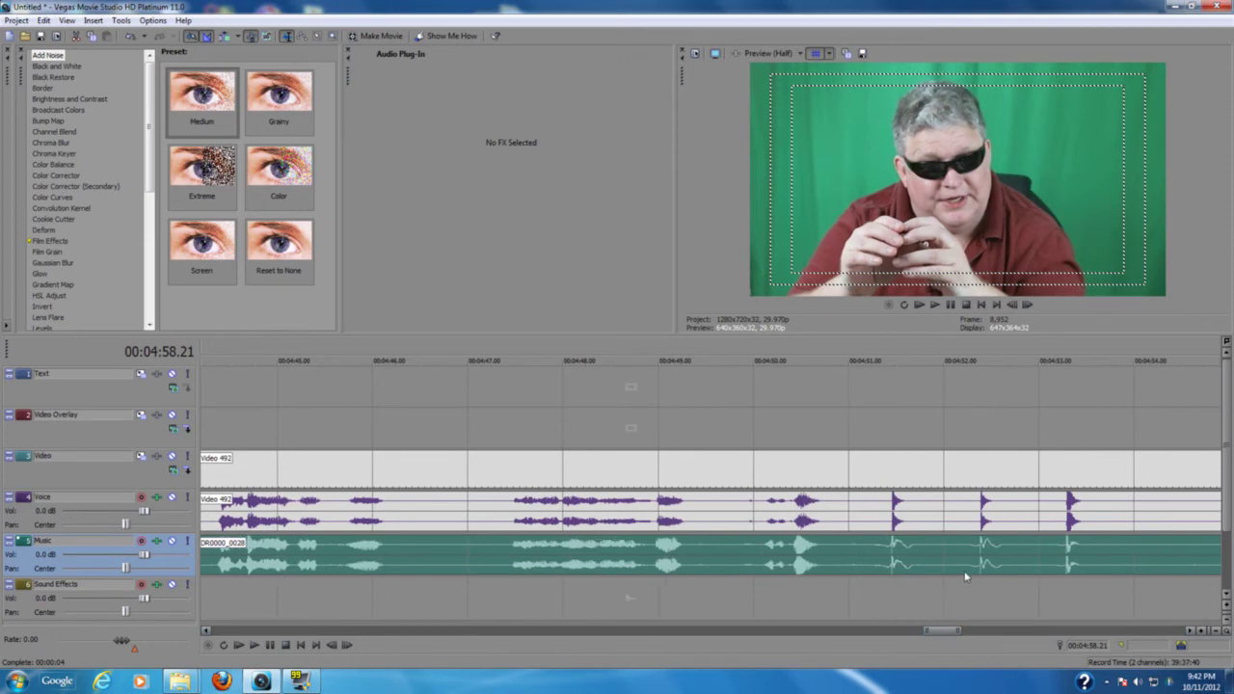
click(890, 349)
click(934, 305)
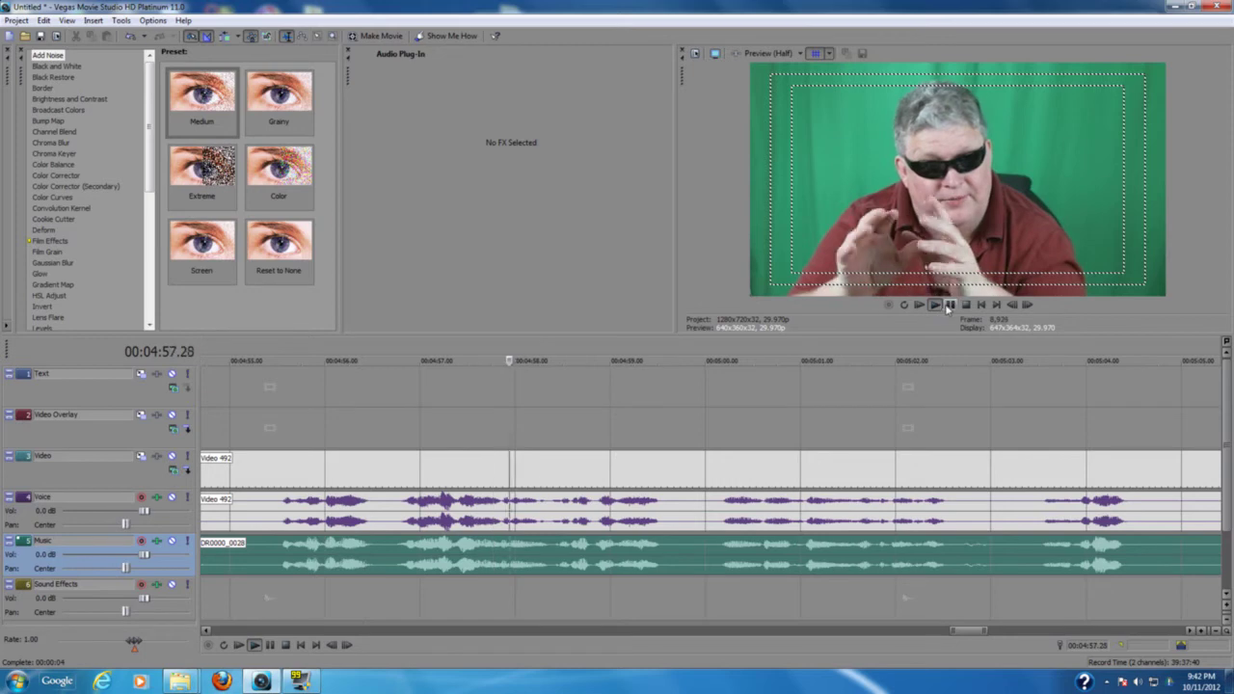
click(950, 304)
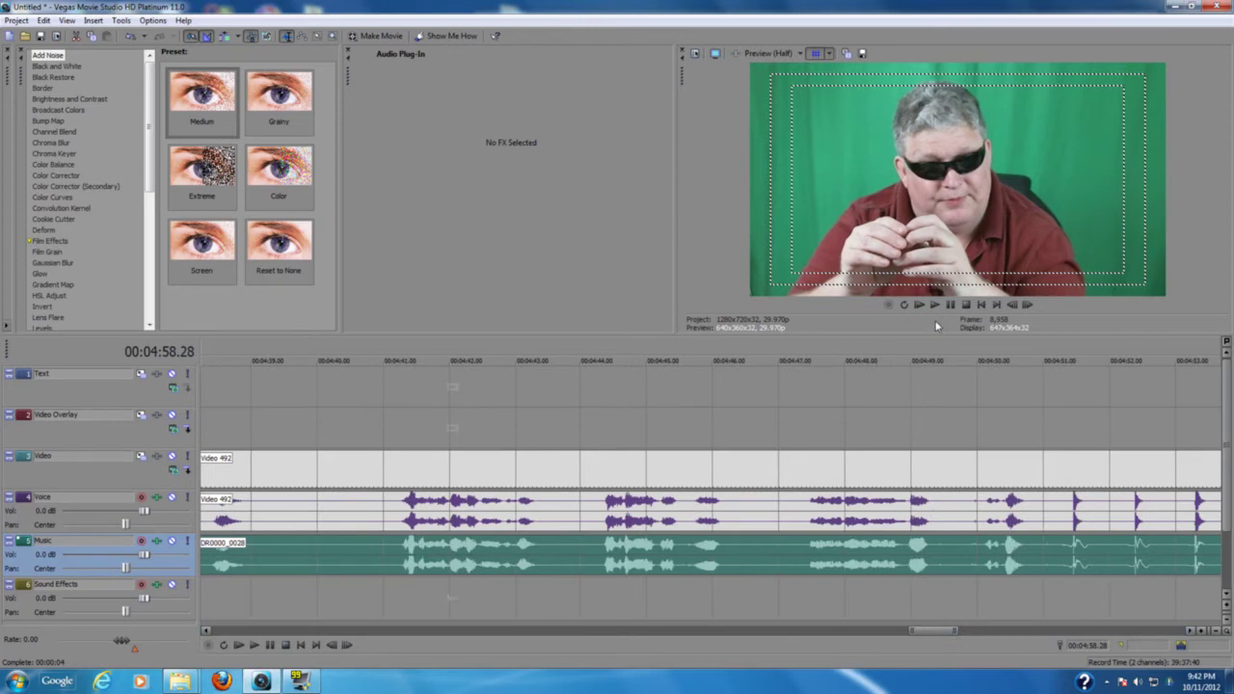
click(934, 305)
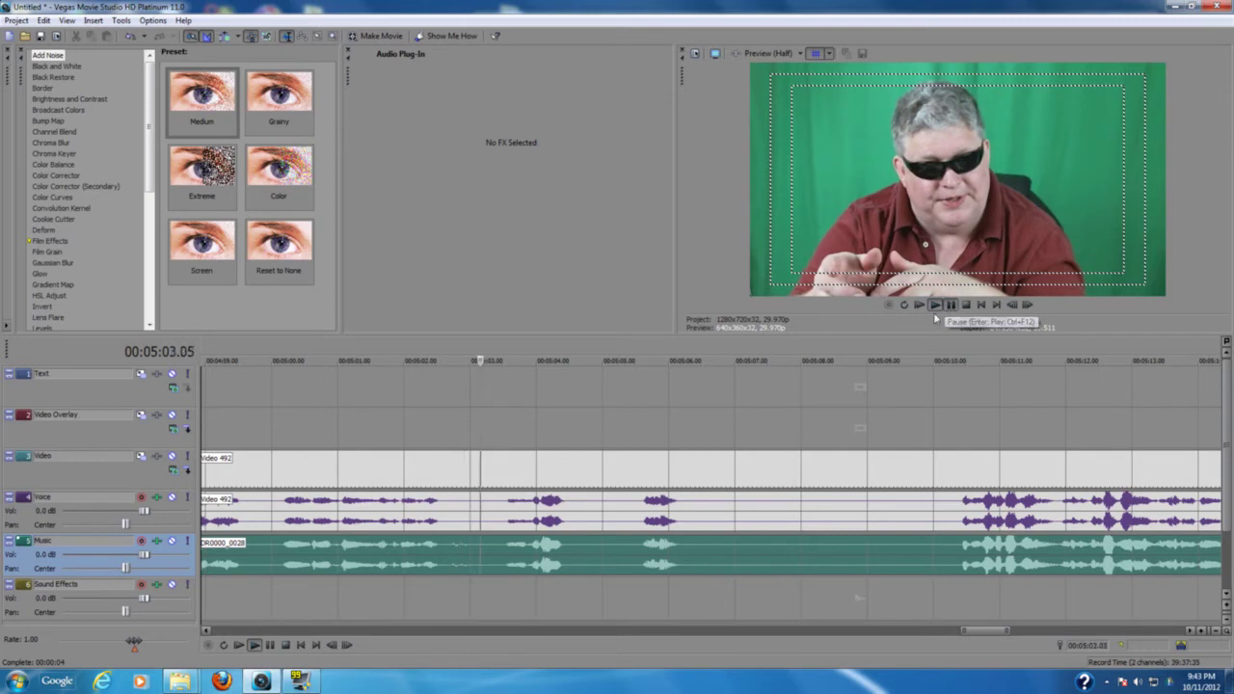
mouse_move(955, 636)
mouse_down()
mouse_move(926, 641)
mouse_move(949, 631)
mouse_up()
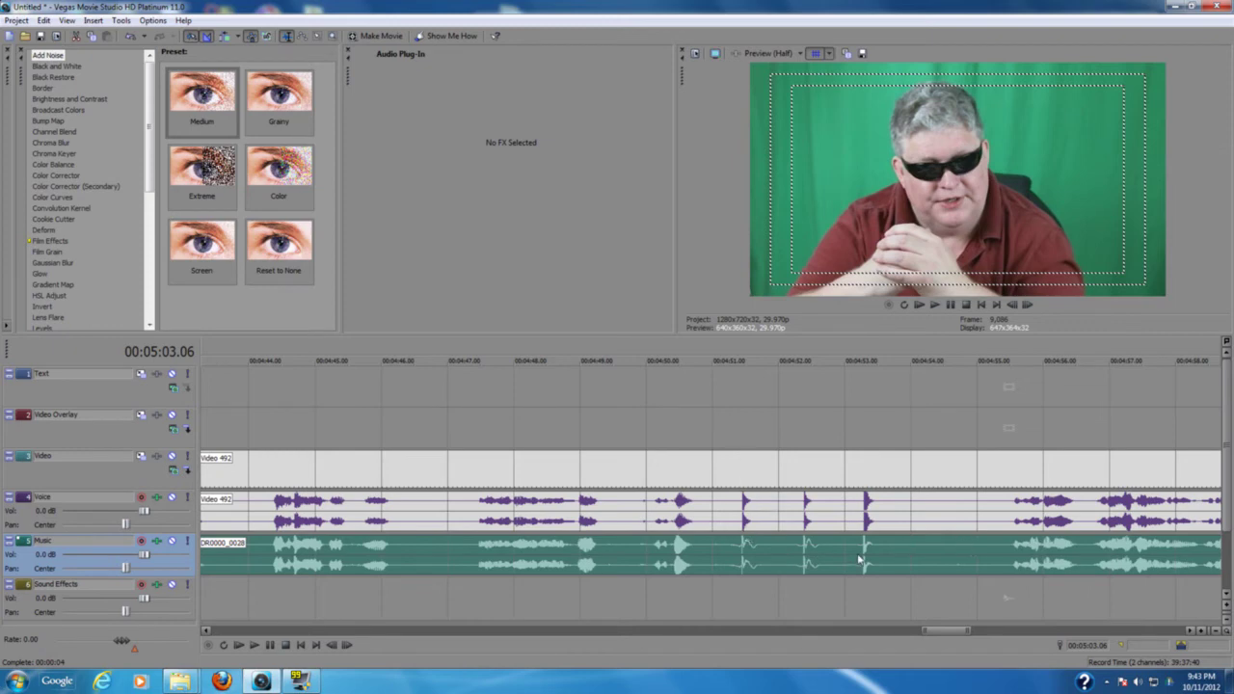
scroll(917, 523, down, 5)
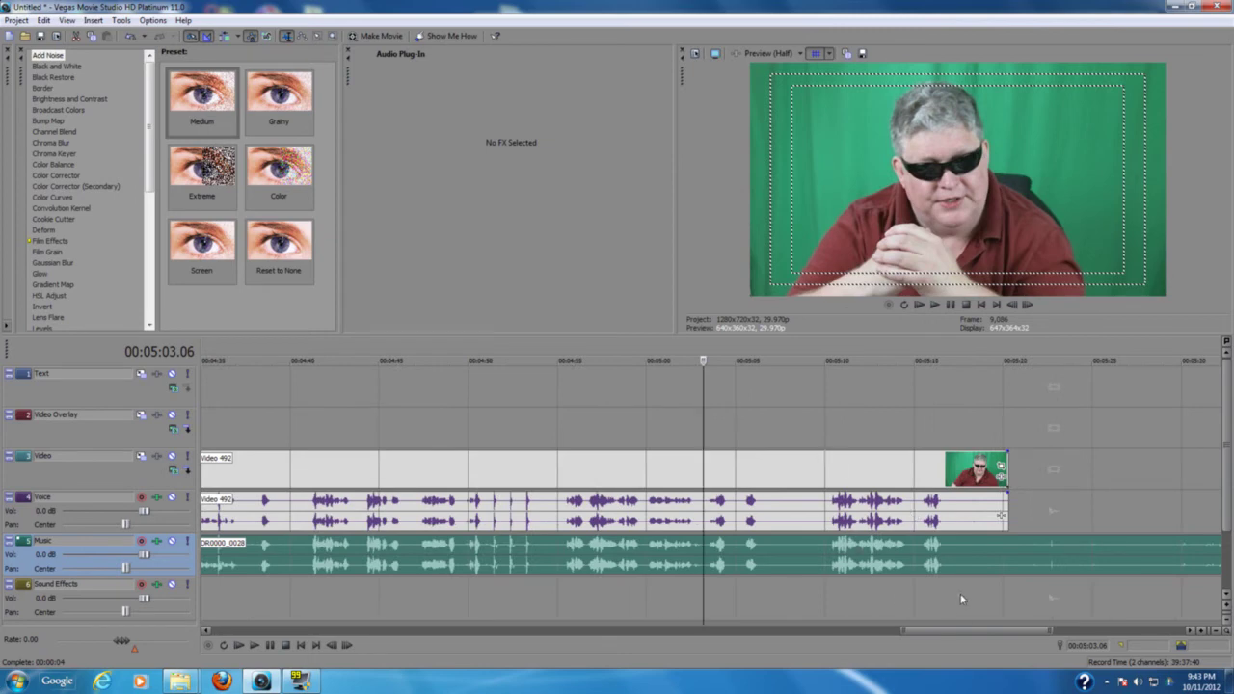
drag(969, 632, 933, 633)
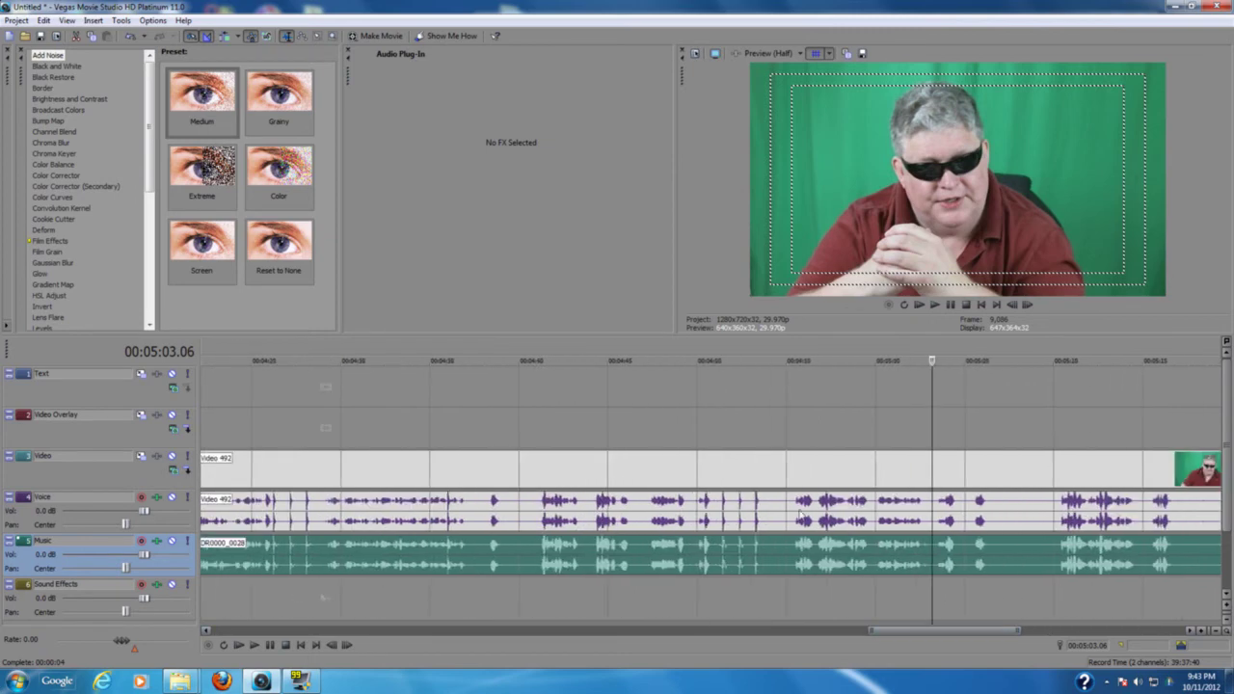
scroll(768, 513, up, 6)
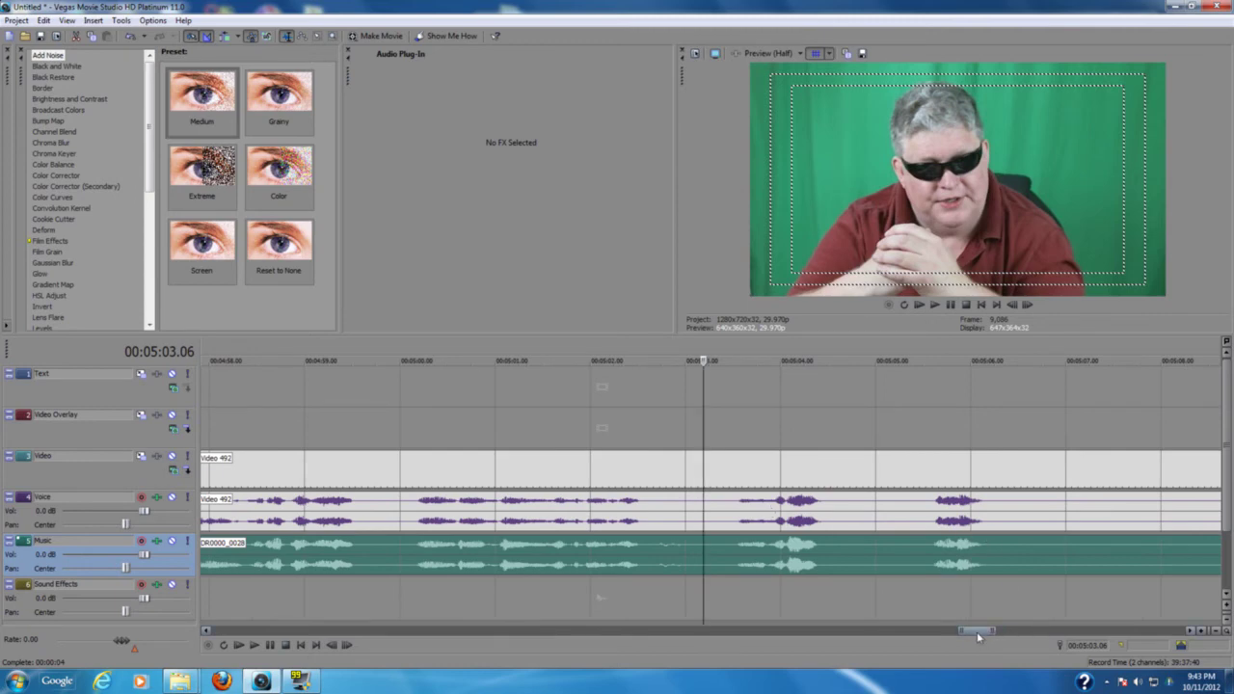
drag(977, 632, 952, 640)
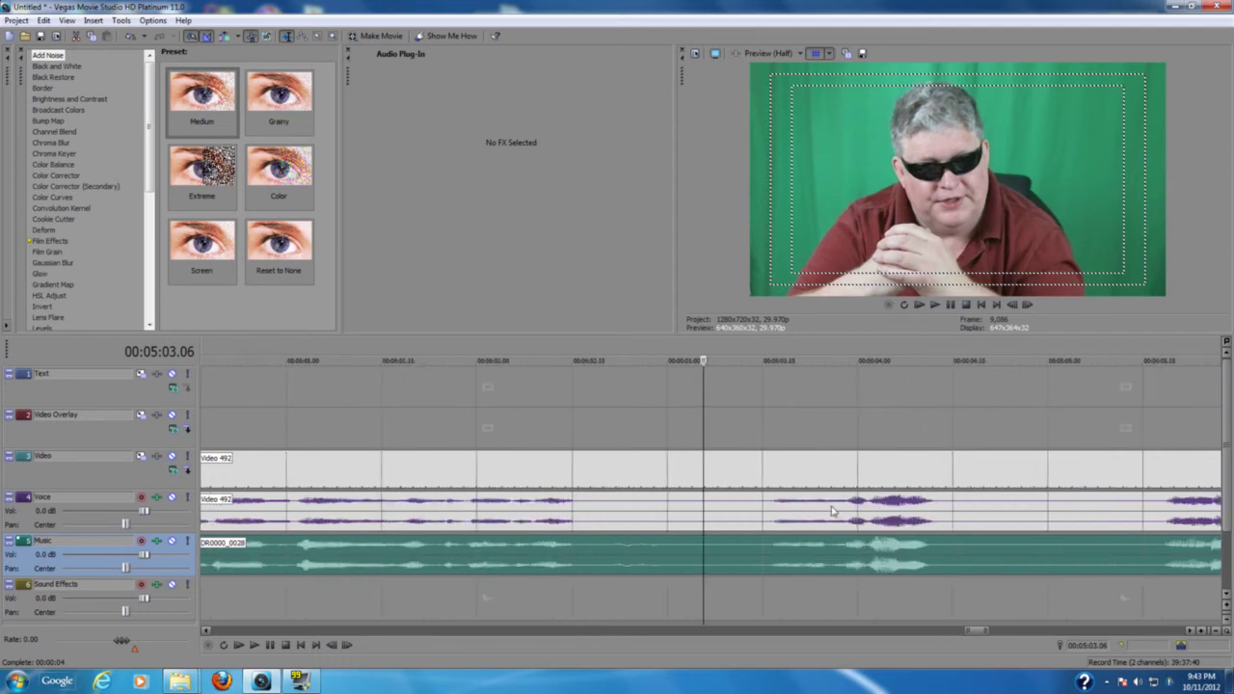
scroll(1014, 617, up, 3)
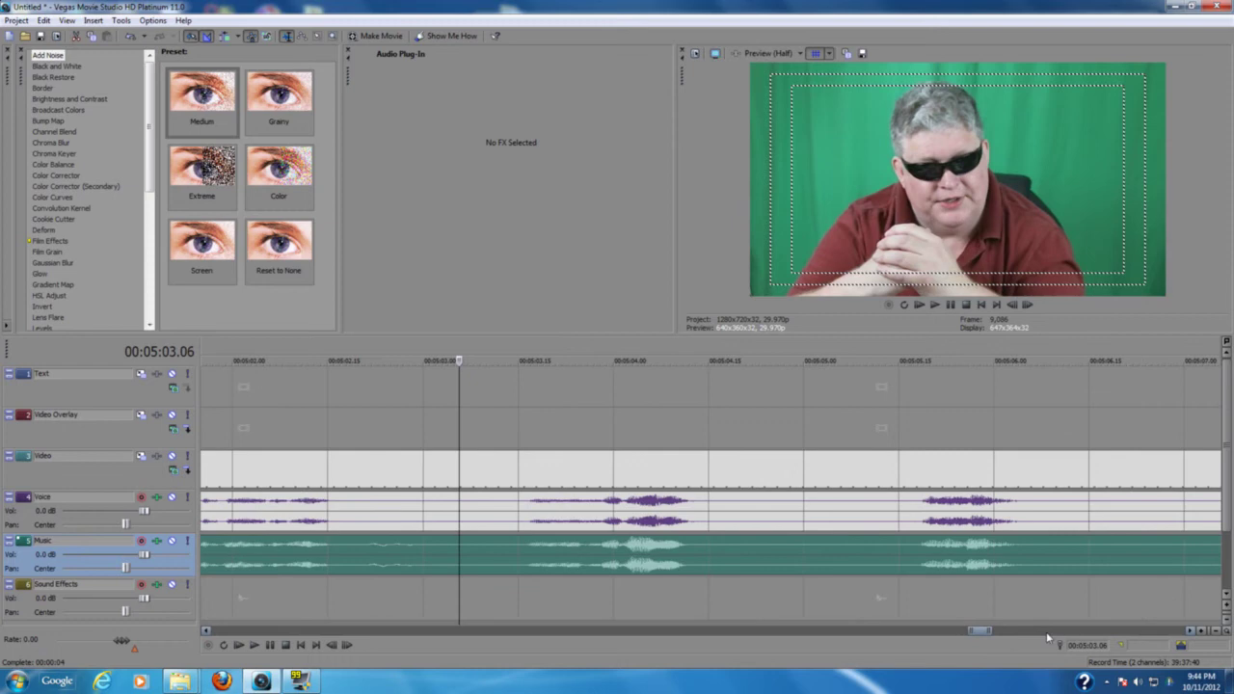
click(1014, 632)
click(982, 635)
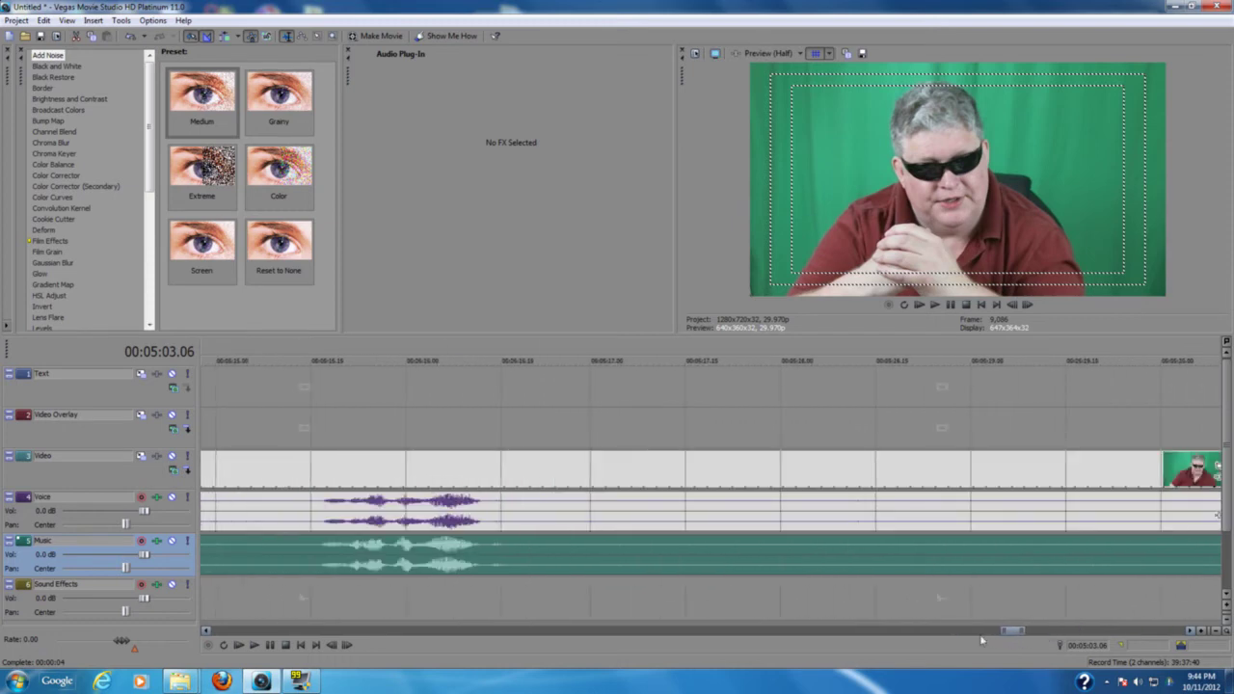
click(980, 633)
scroll(966, 598, down, 6)
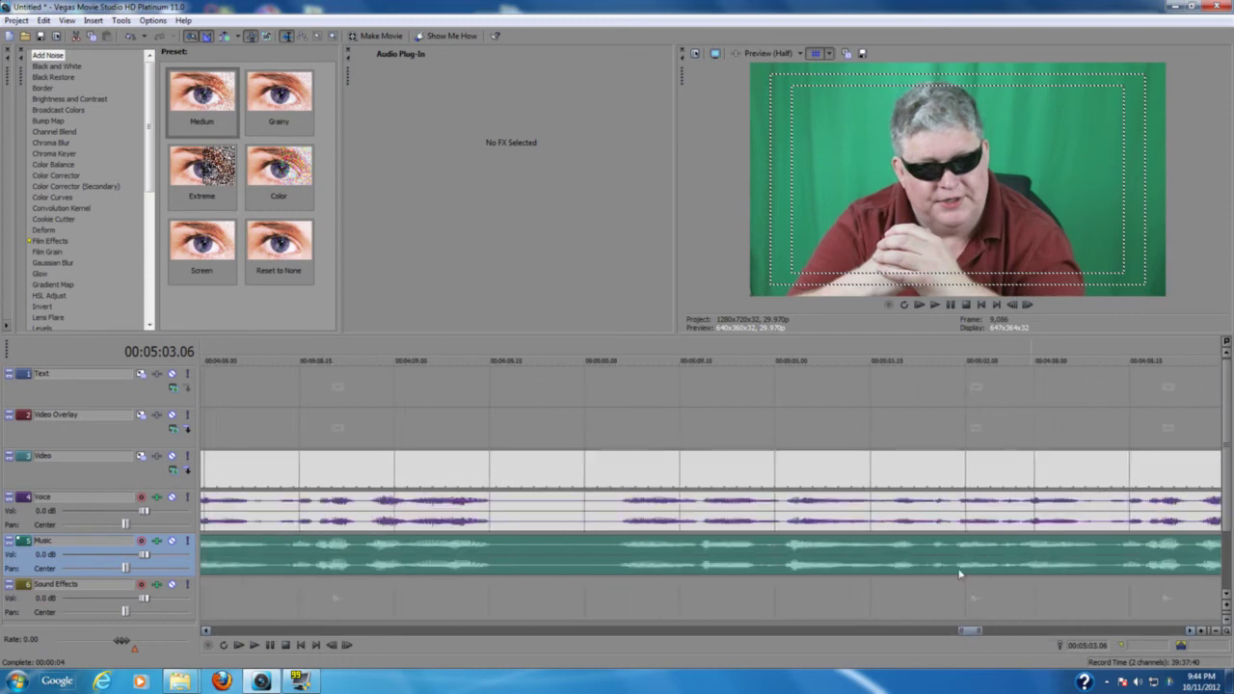
scroll(955, 569, up, 4)
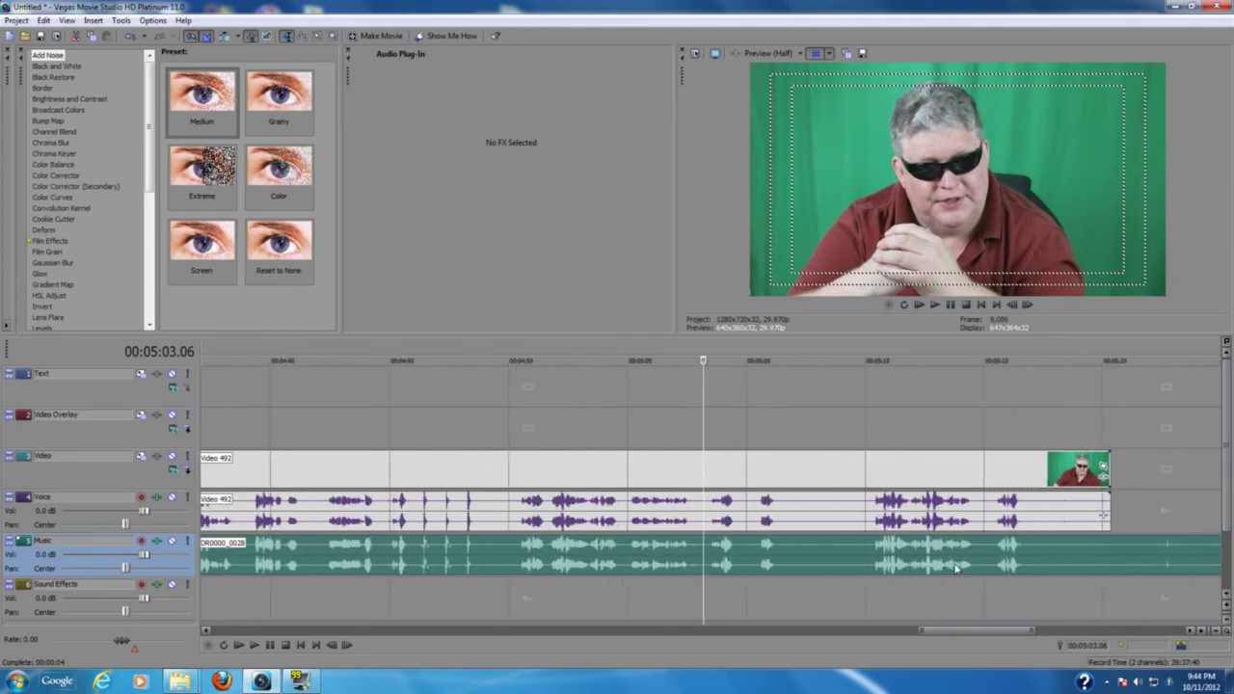
drag(989, 629, 963, 633)
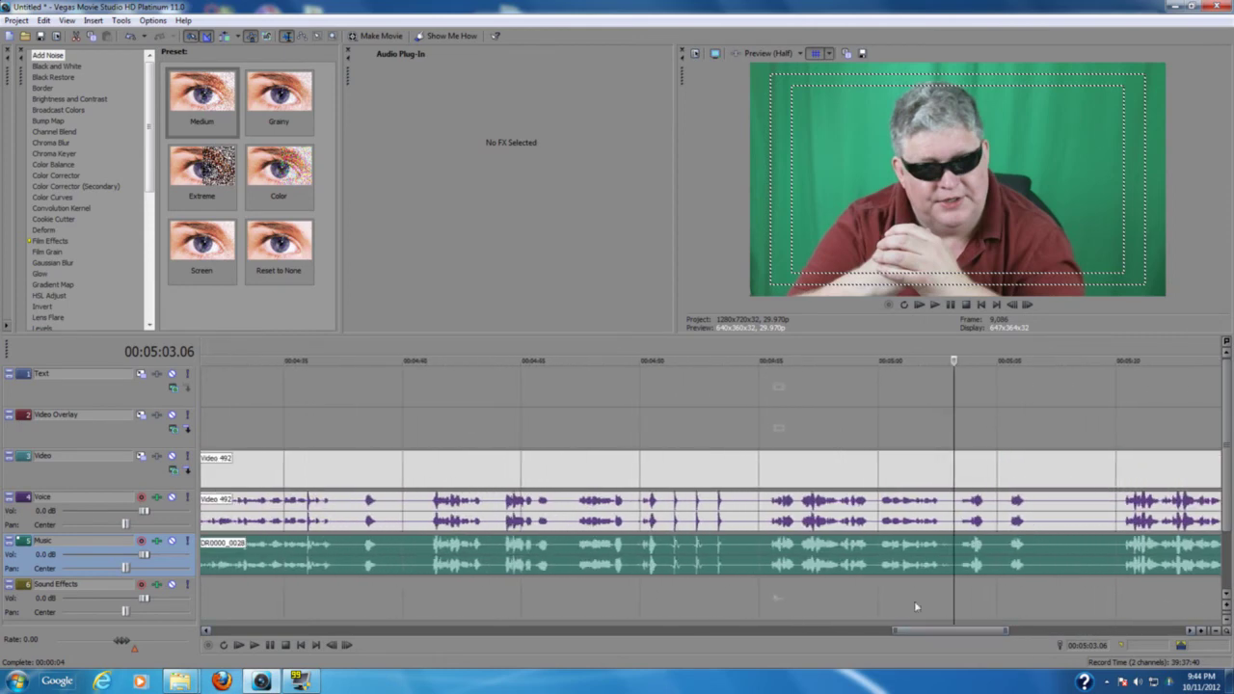
scroll(842, 574, up, 2)
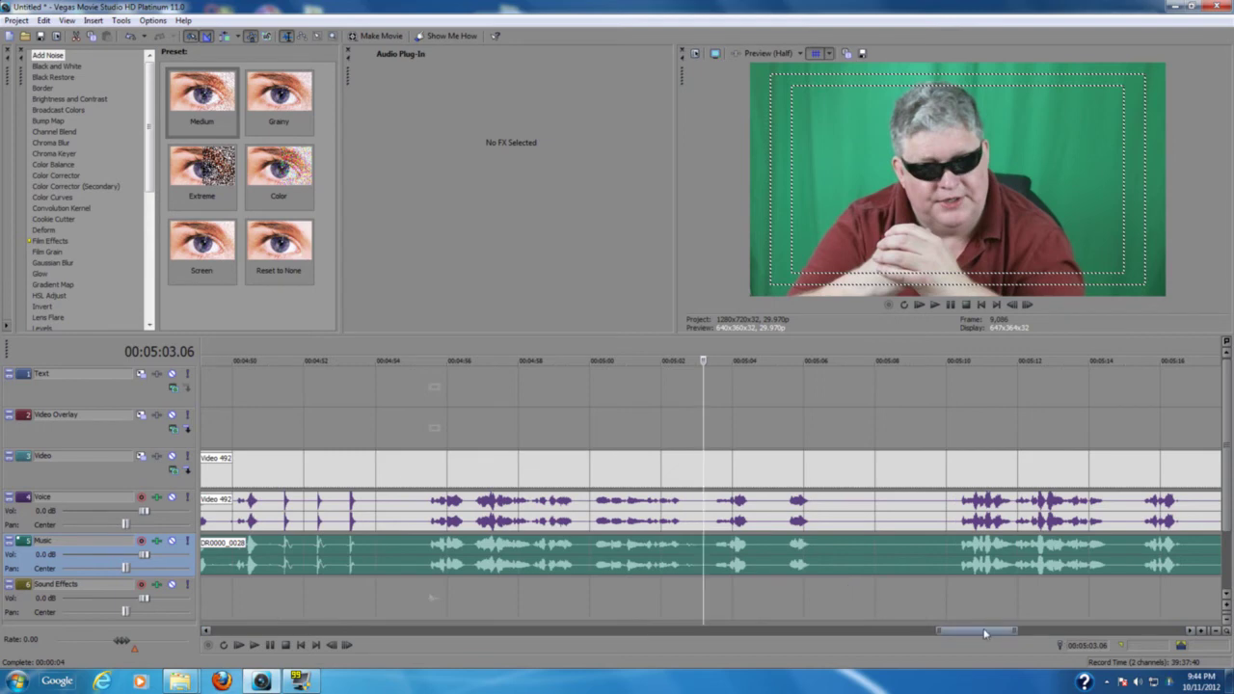
drag(986, 633, 953, 634)
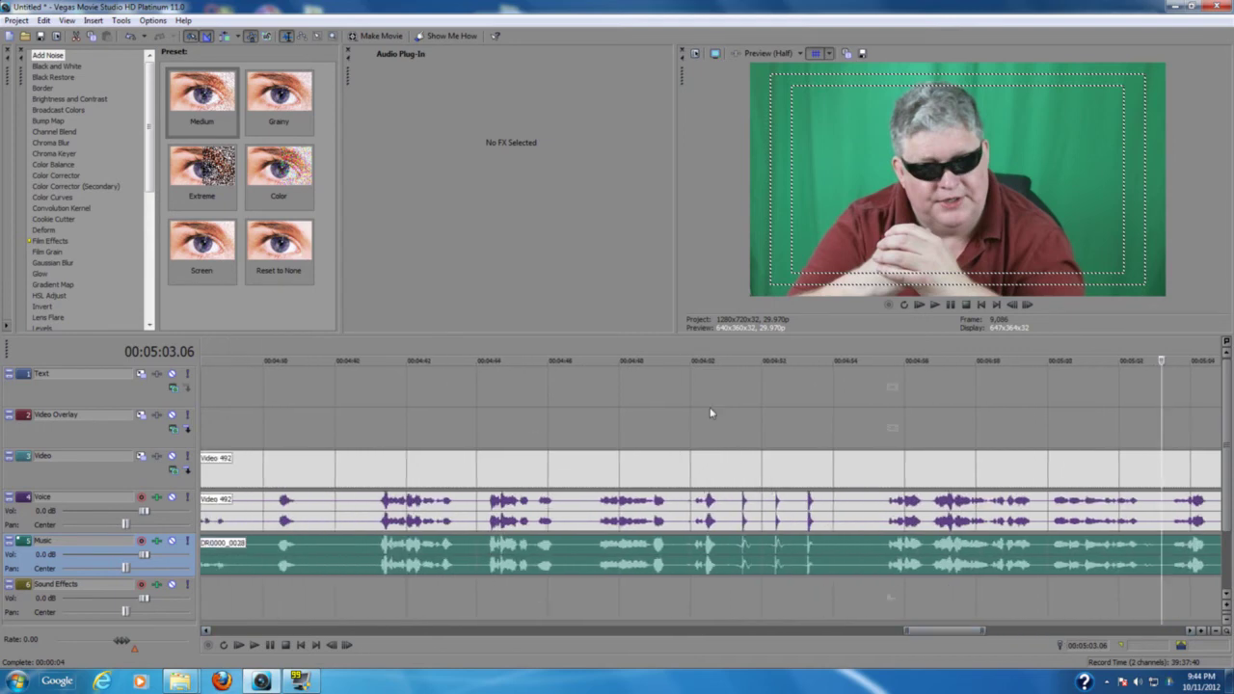
Step: Place the cursor on the clap and split the video, voice and music events there with Edit > Split
click(663, 343)
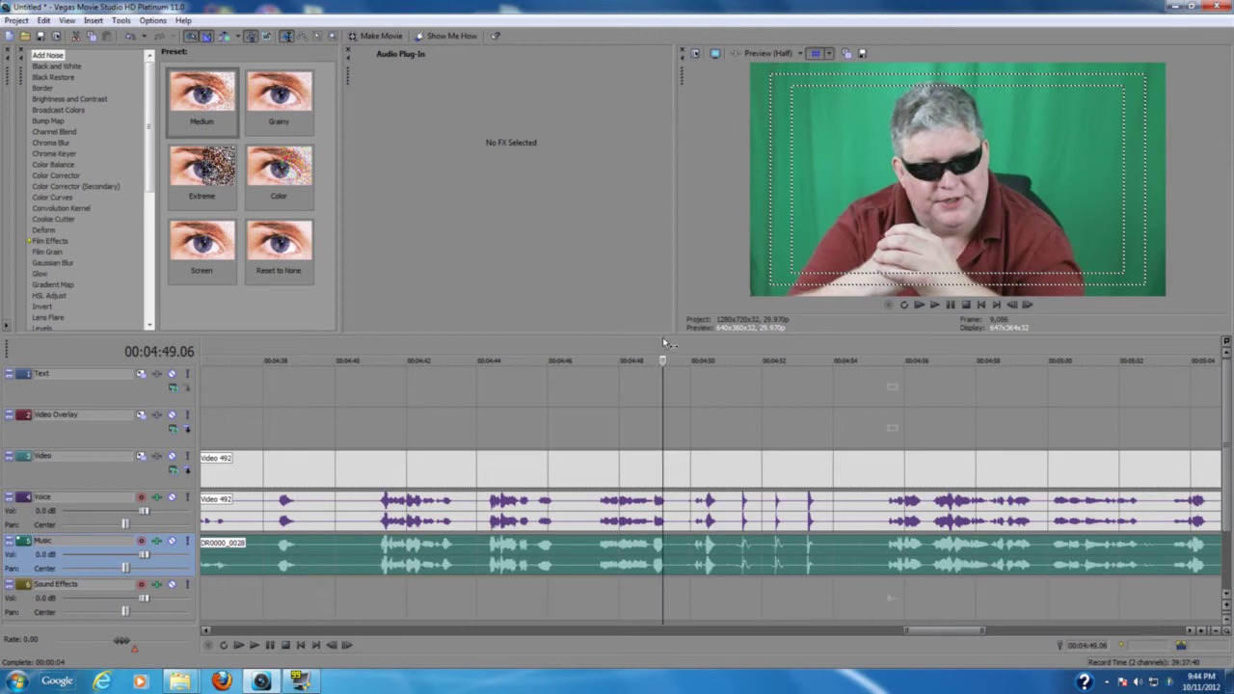
click(675, 352)
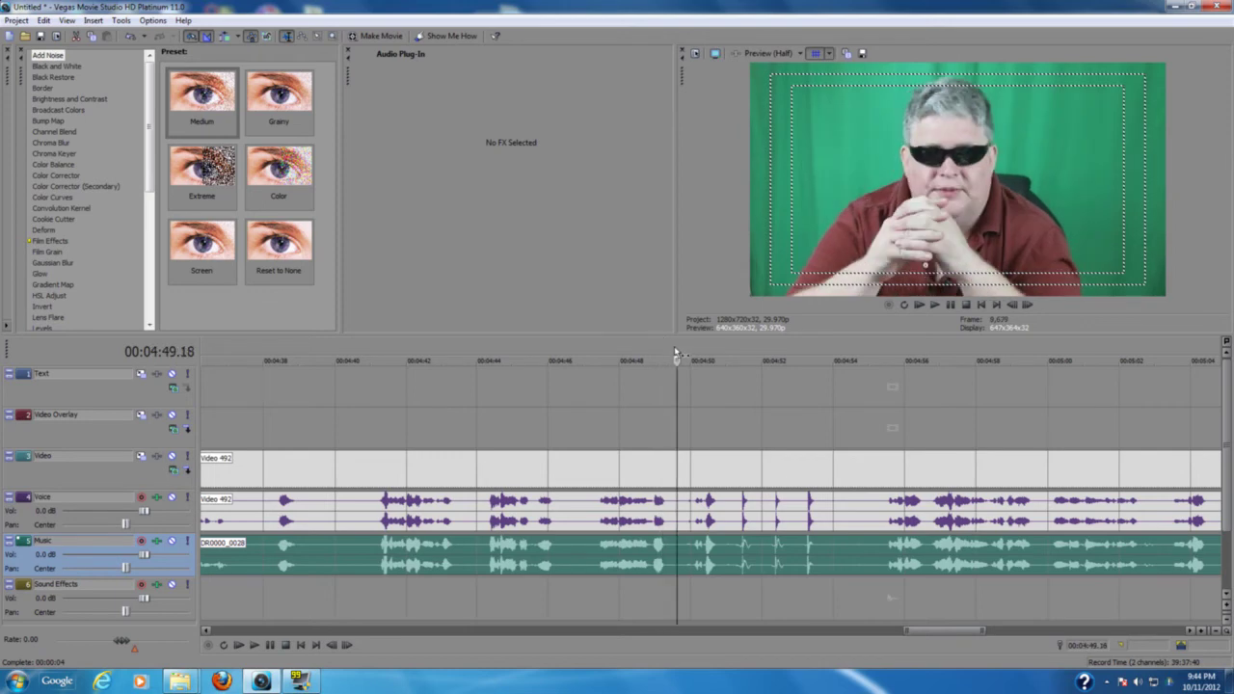
click(691, 474)
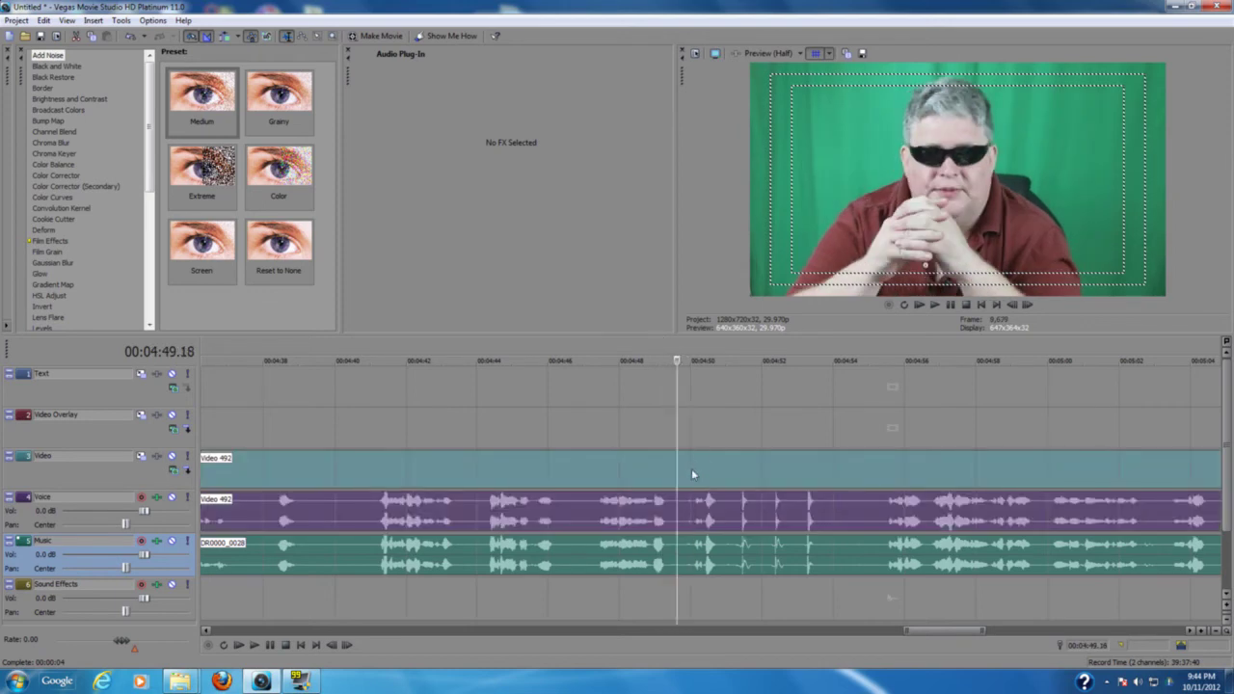
click(44, 20)
click(58, 176)
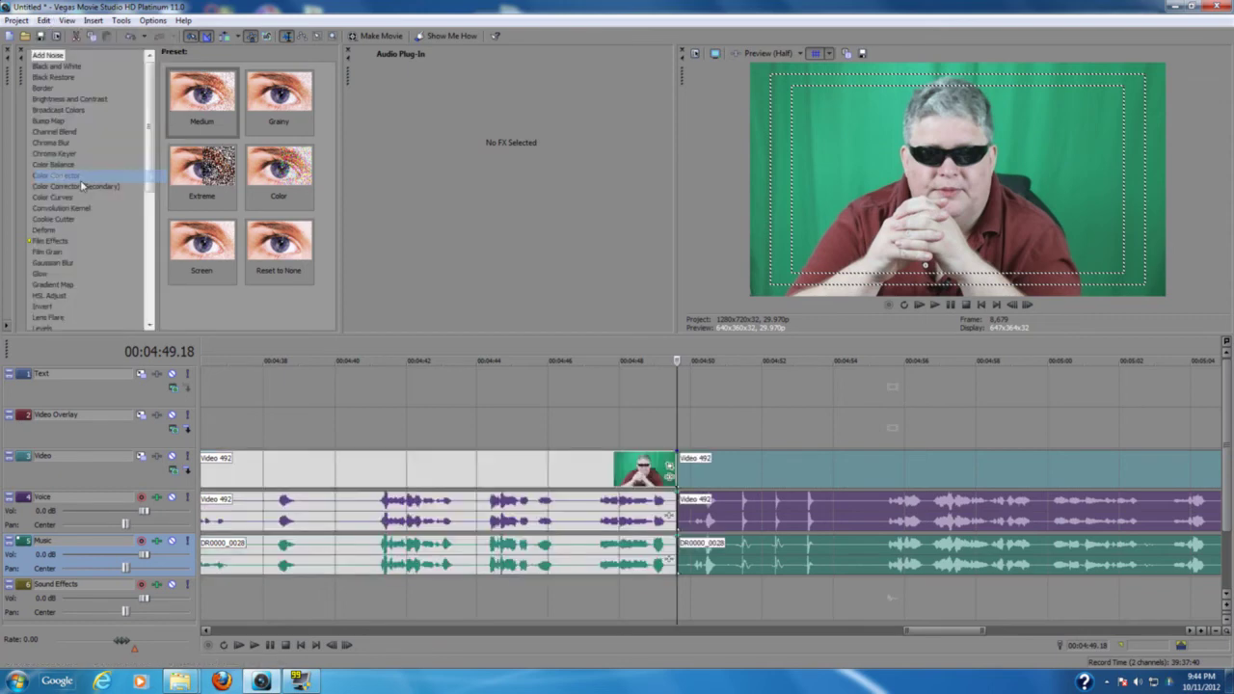
Step: Delete the video, voice and music pieces that come before the clap
click(510, 473)
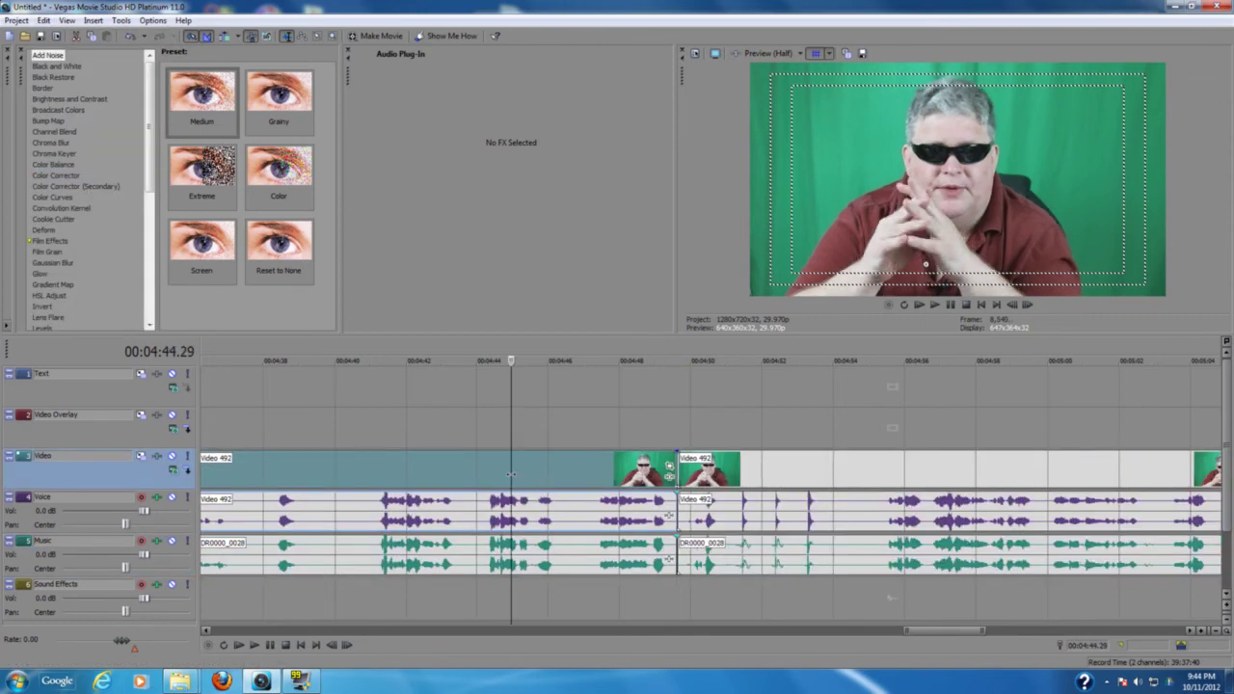
key(Delete)
click(583, 550)
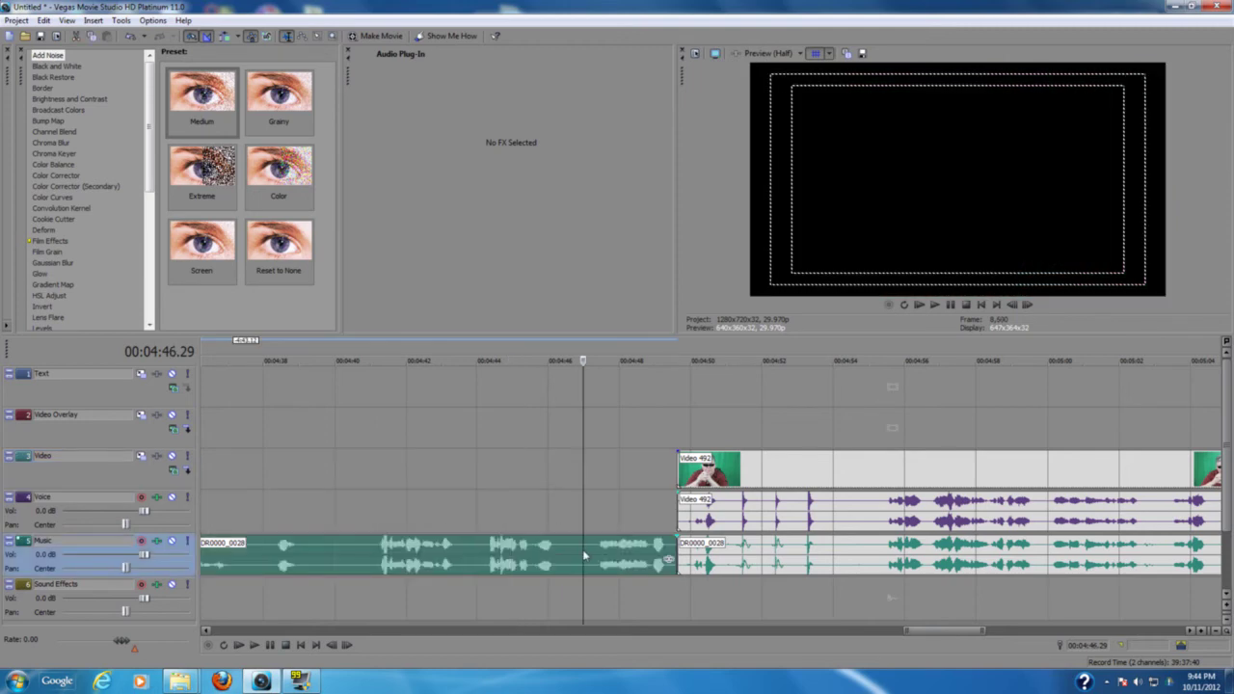
key(Delete)
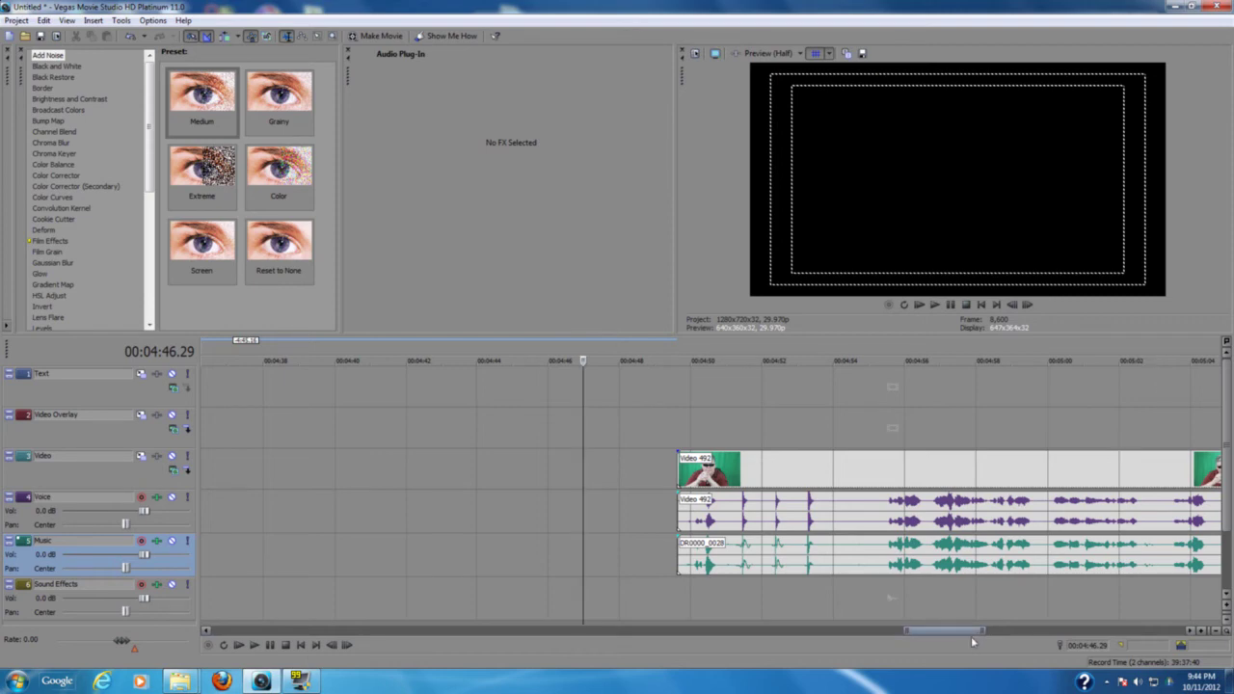
mouse_move(969, 631)
mouse_down()
mouse_move(1008, 632)
mouse_move(984, 645)
mouse_up()
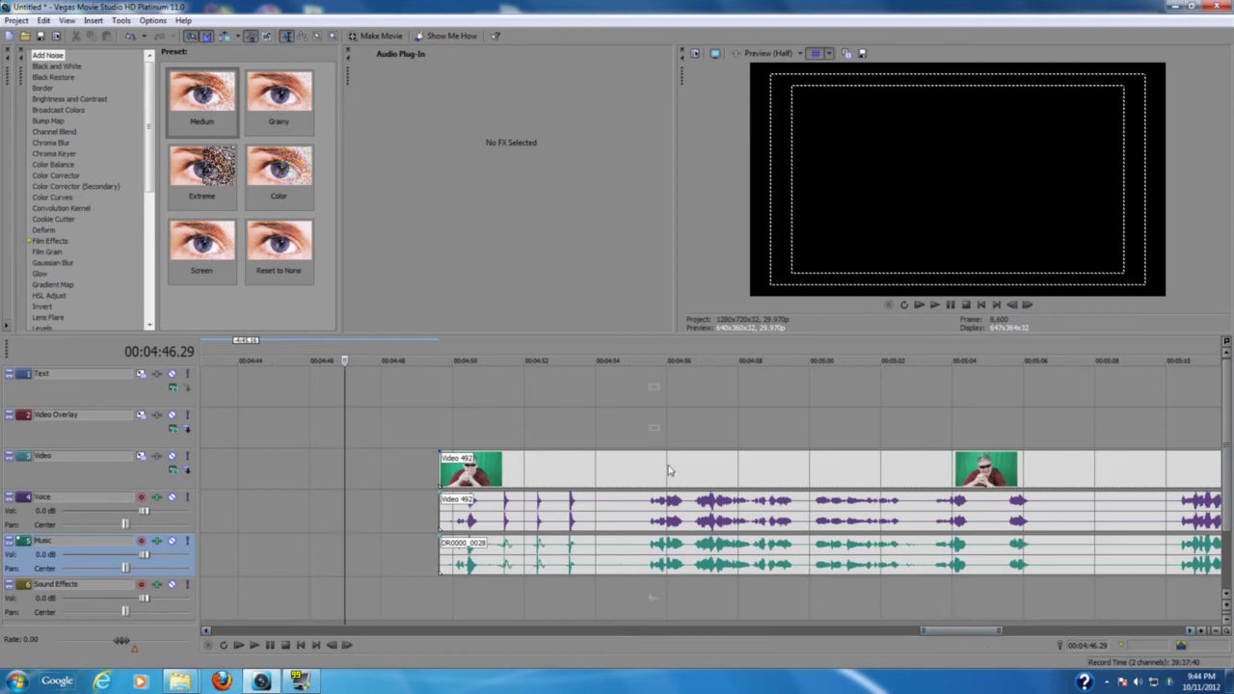
Step: Play from just before the clap to check sync, then park the cursor just past it
click(435, 349)
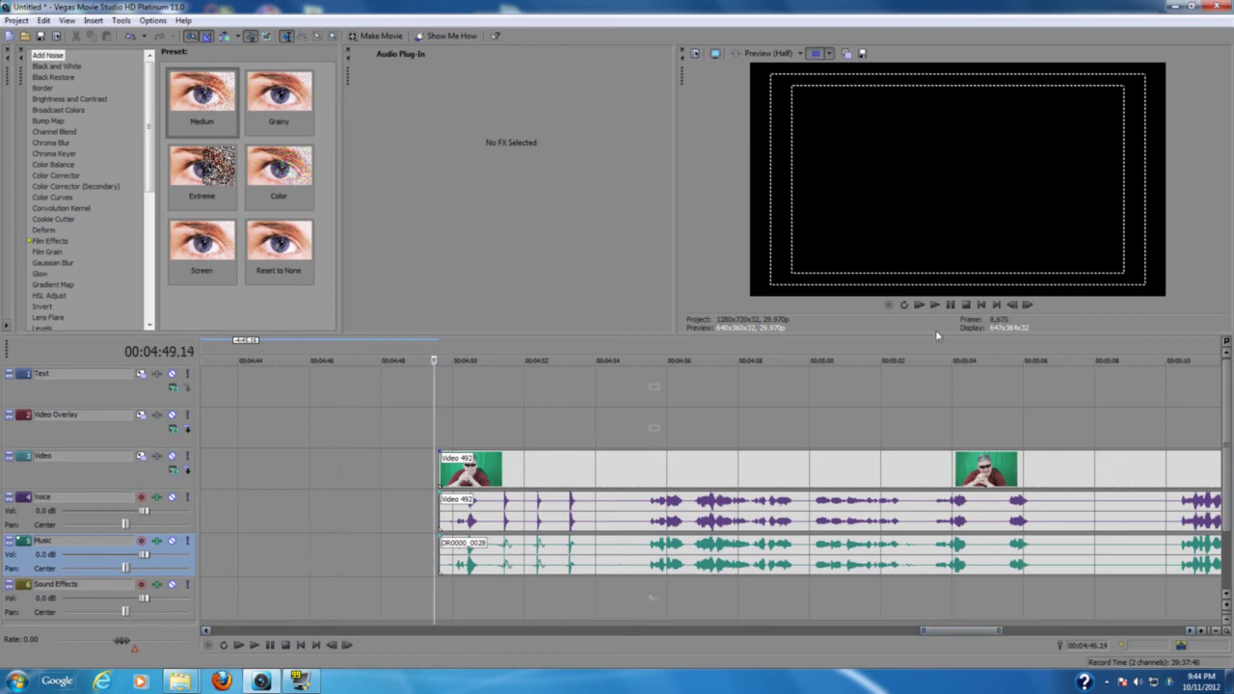
click(935, 305)
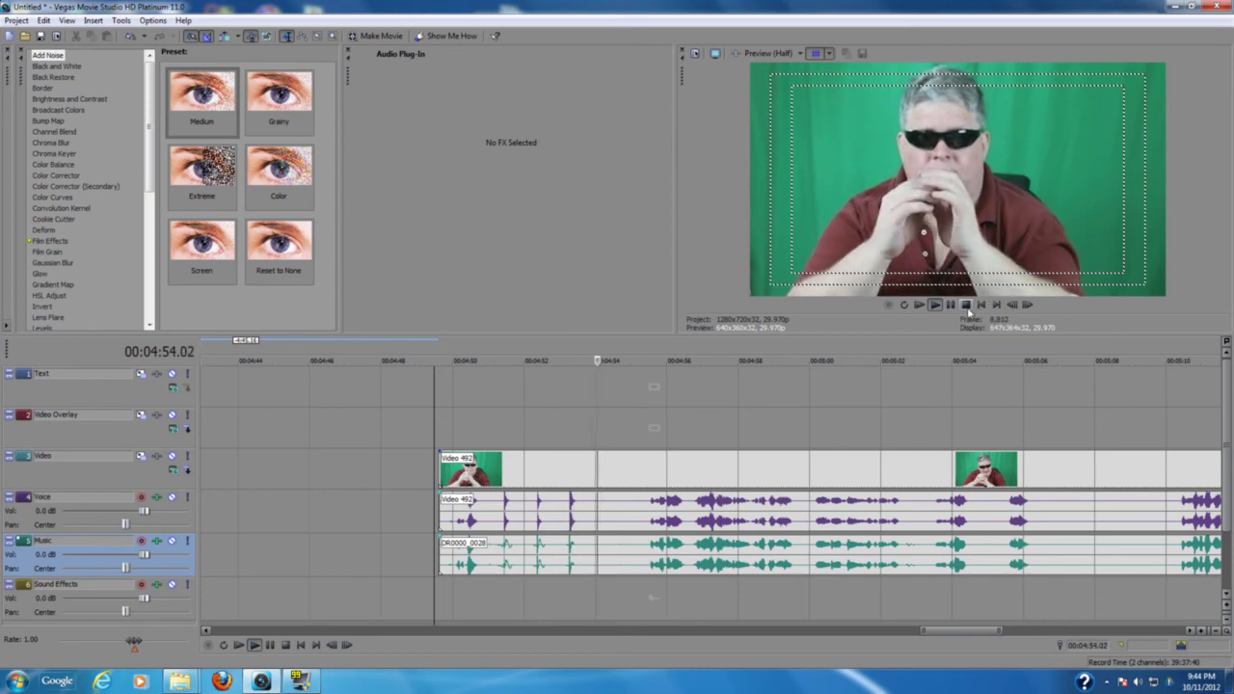
click(966, 305)
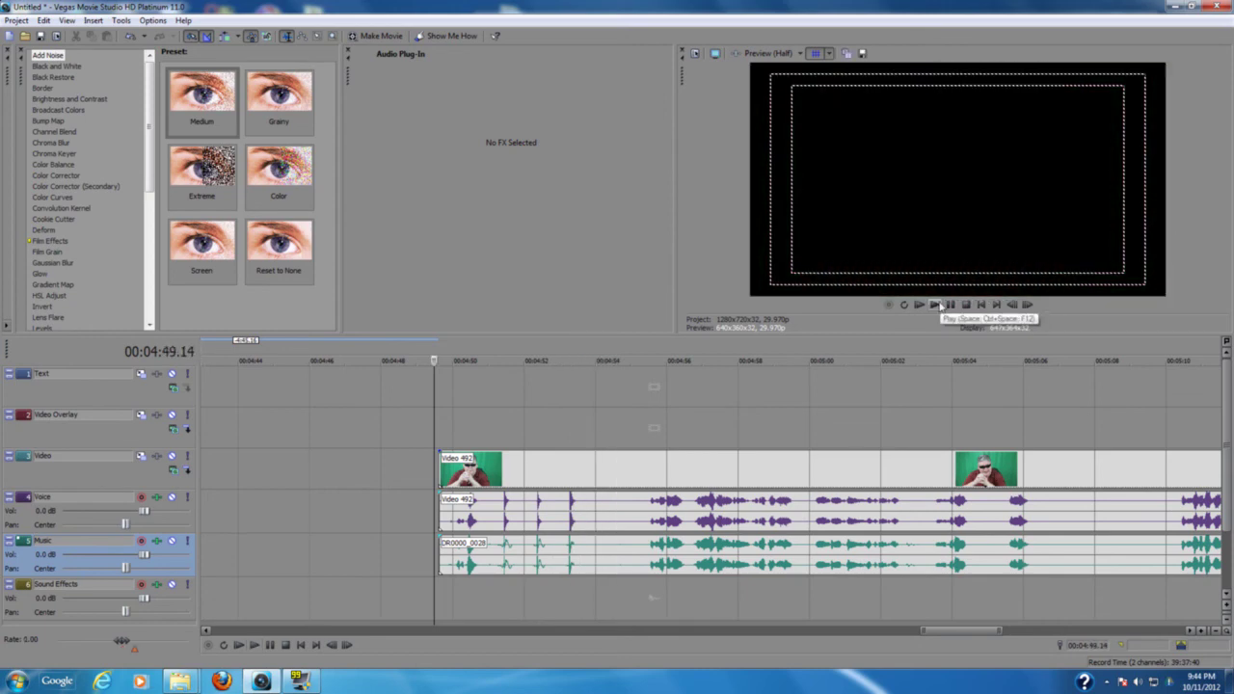
click(477, 350)
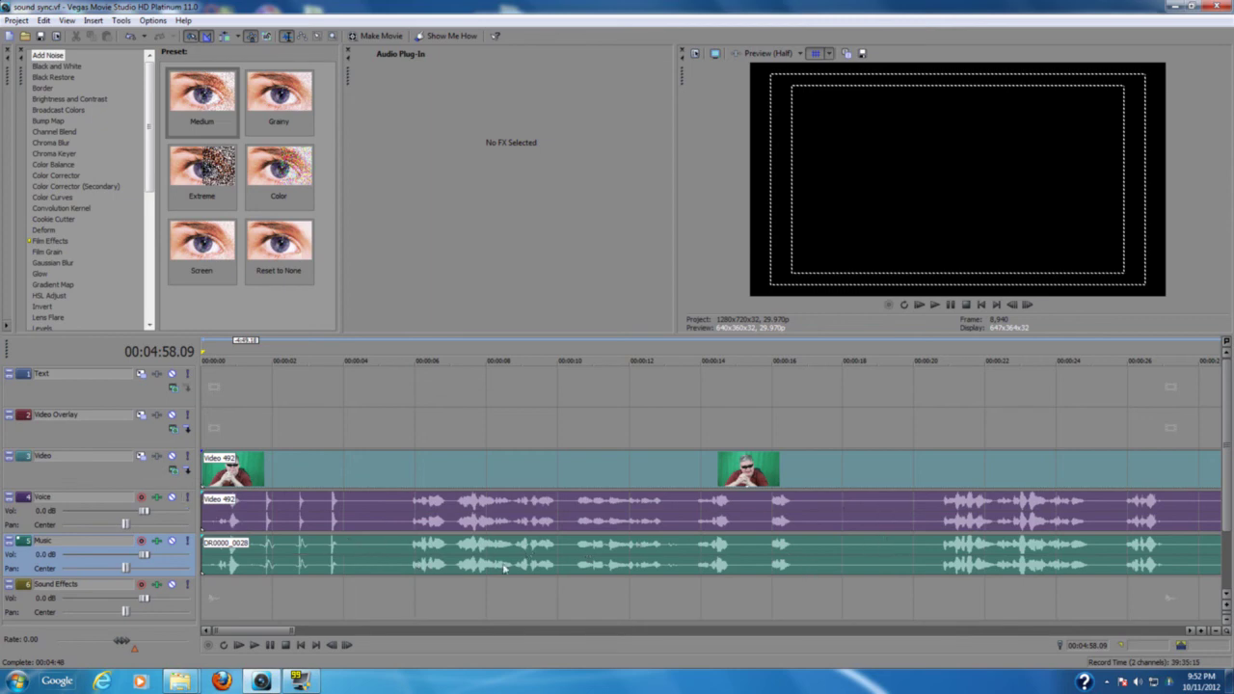
Step: Mute the Voice track and play from one second in to hear only the DR0000_0028 recording
click(173, 498)
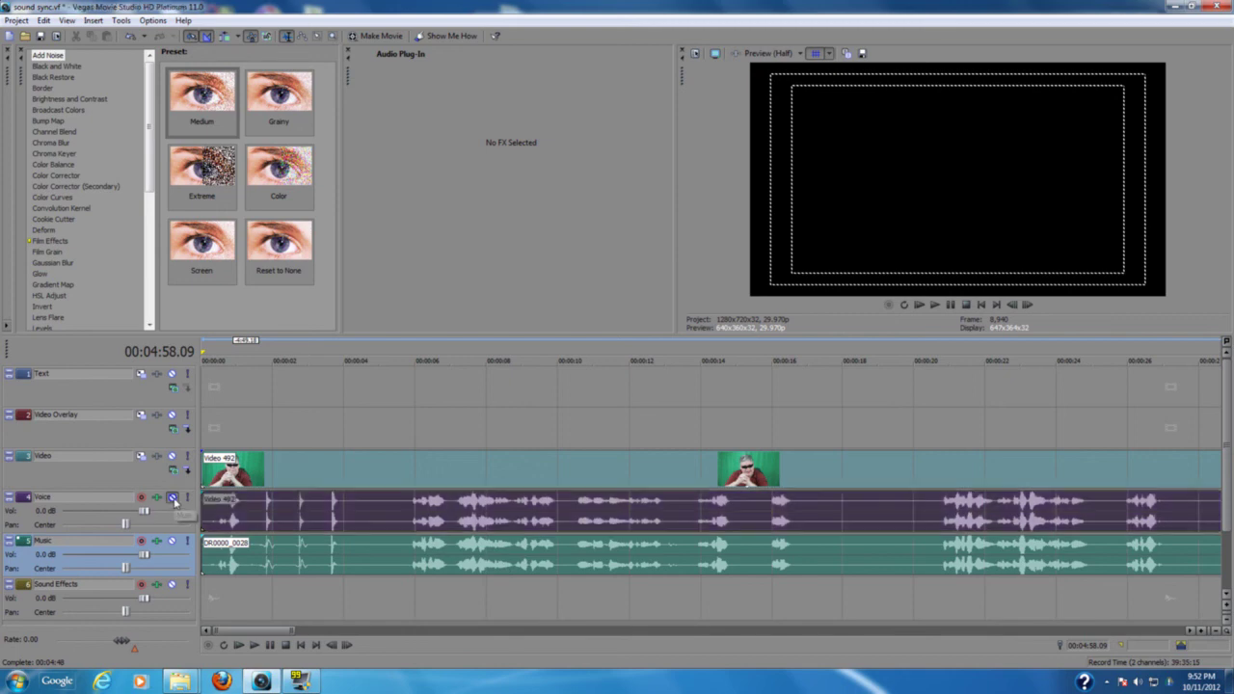
click(236, 356)
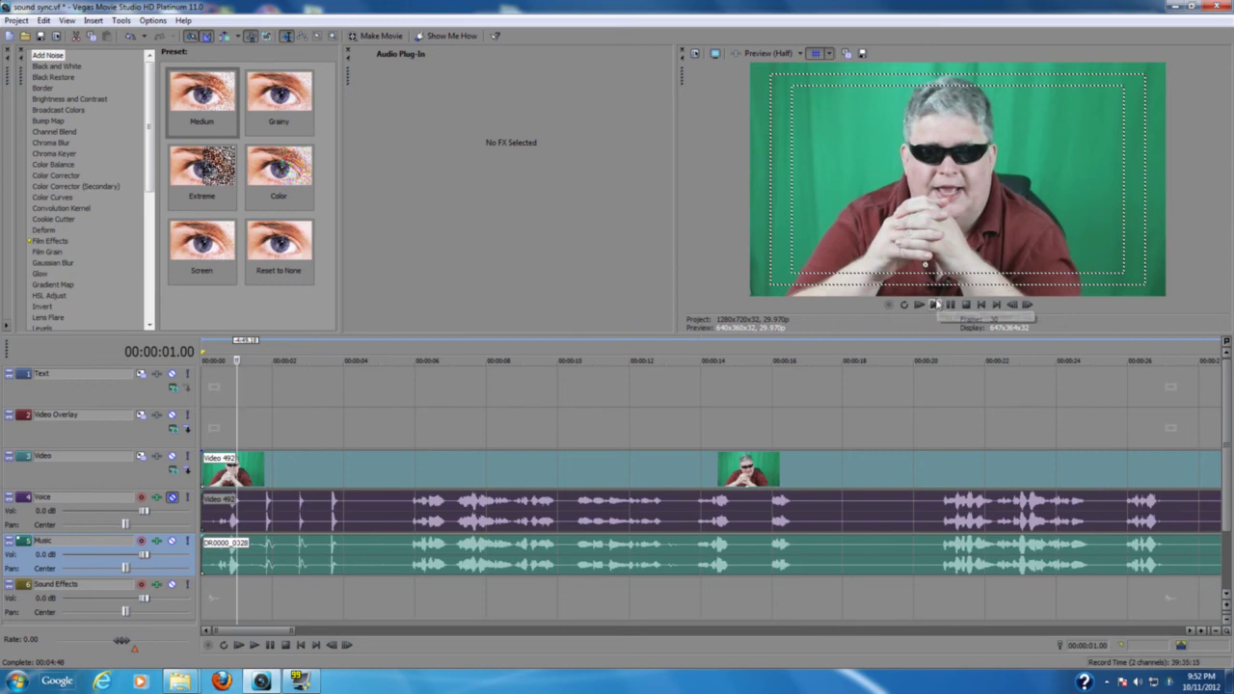
click(936, 304)
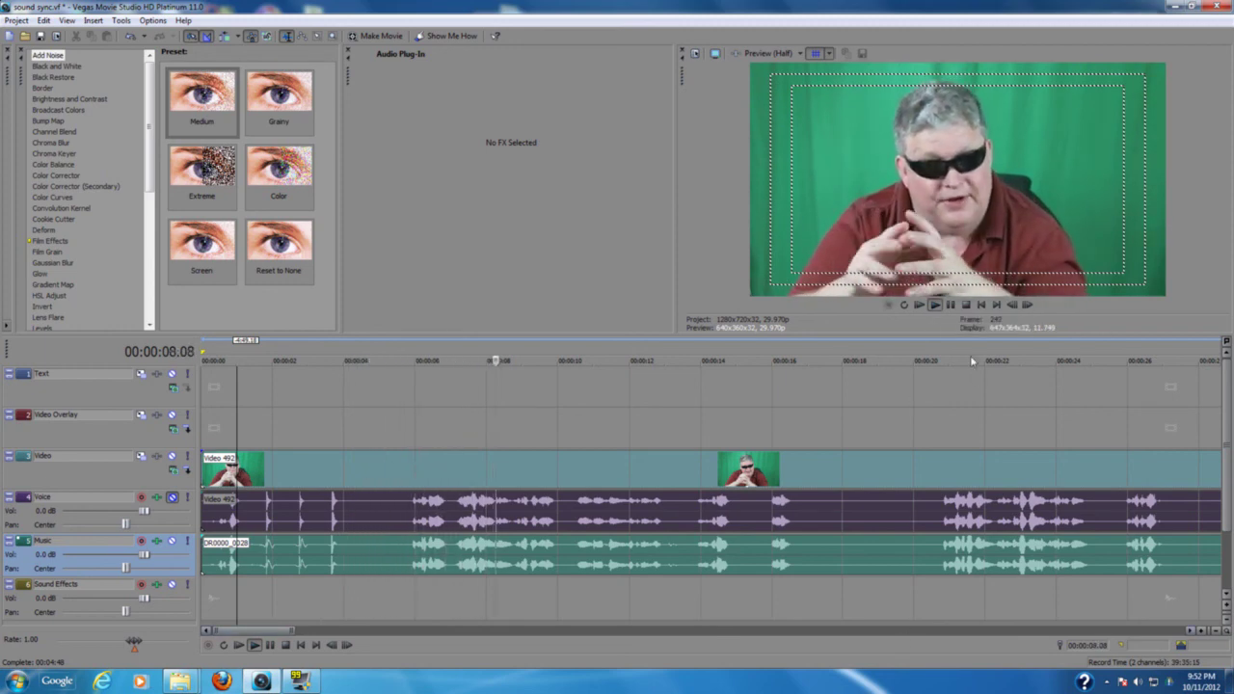
click(952, 305)
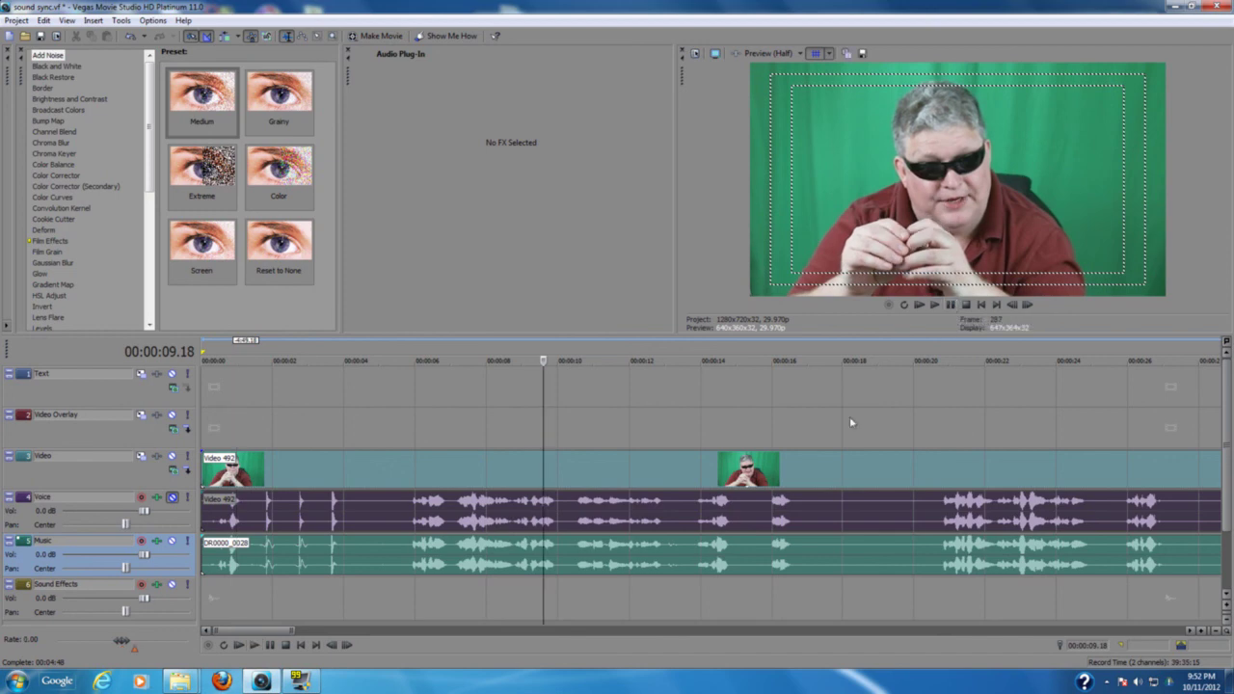